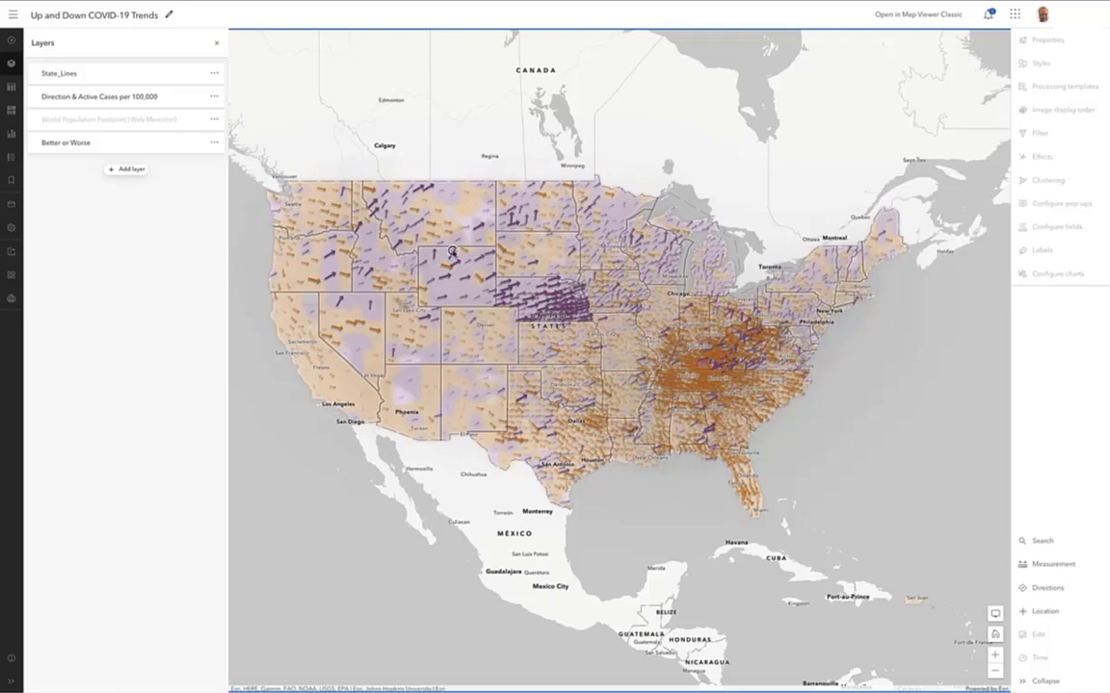
Inspect Big Horn County, WY's 142 and 226 case figures and recent-weeks chart, then close it
left_click(453, 251)
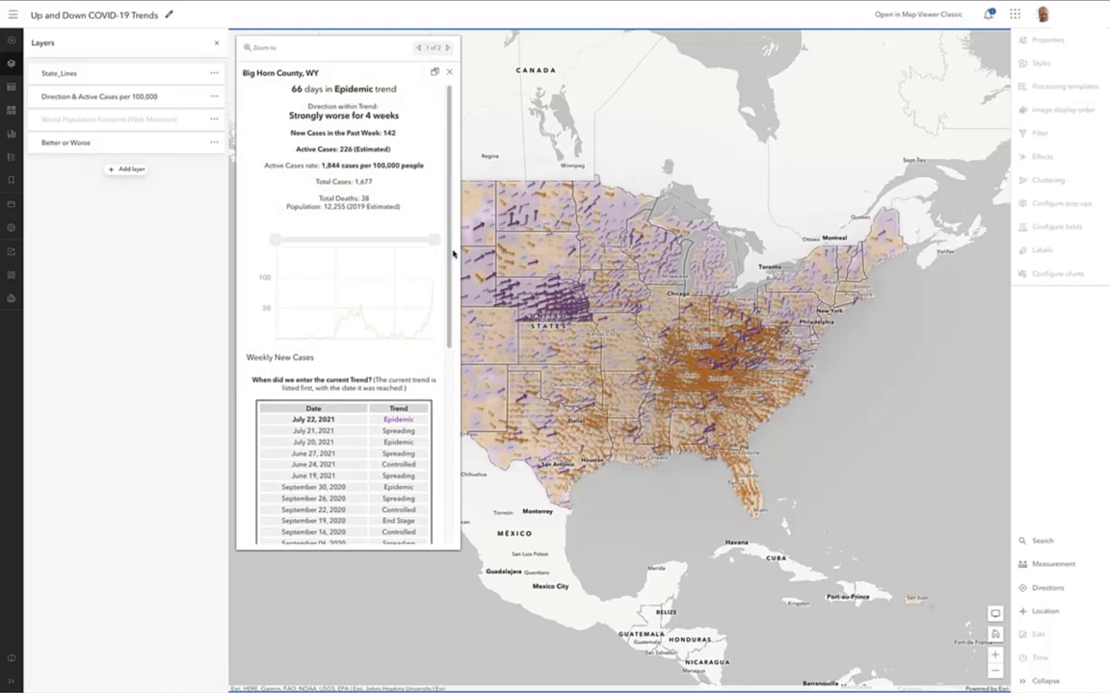
double_click(389, 132)
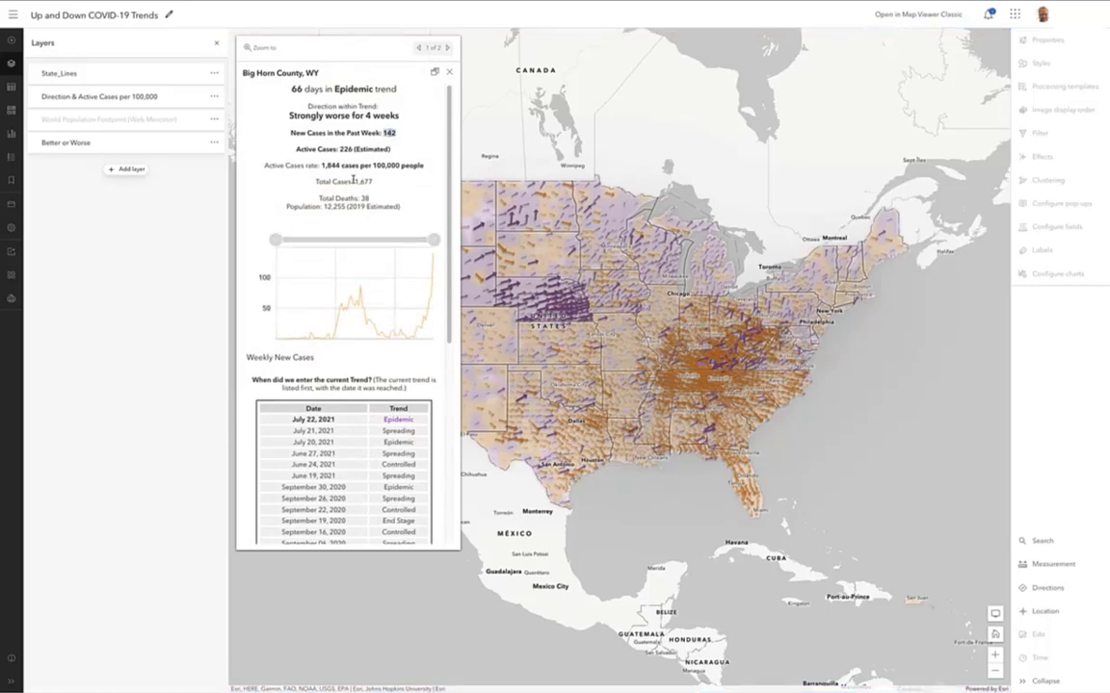
double_click(345, 149)
scroll(394, 169, "down", 1)
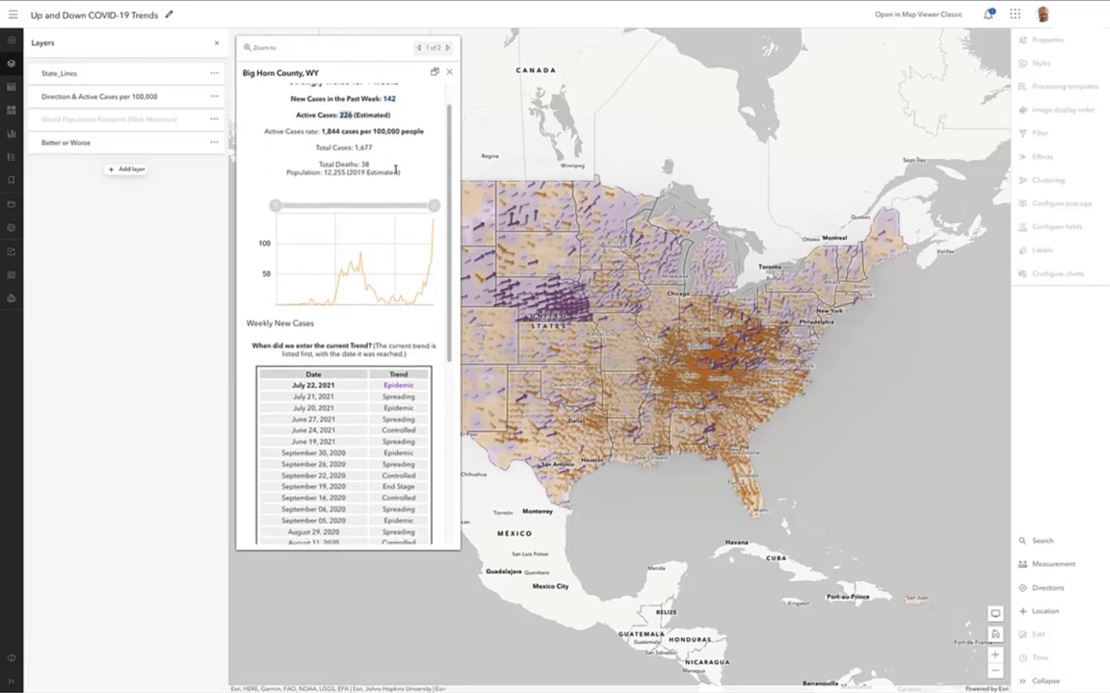
mouse_move(432, 250)
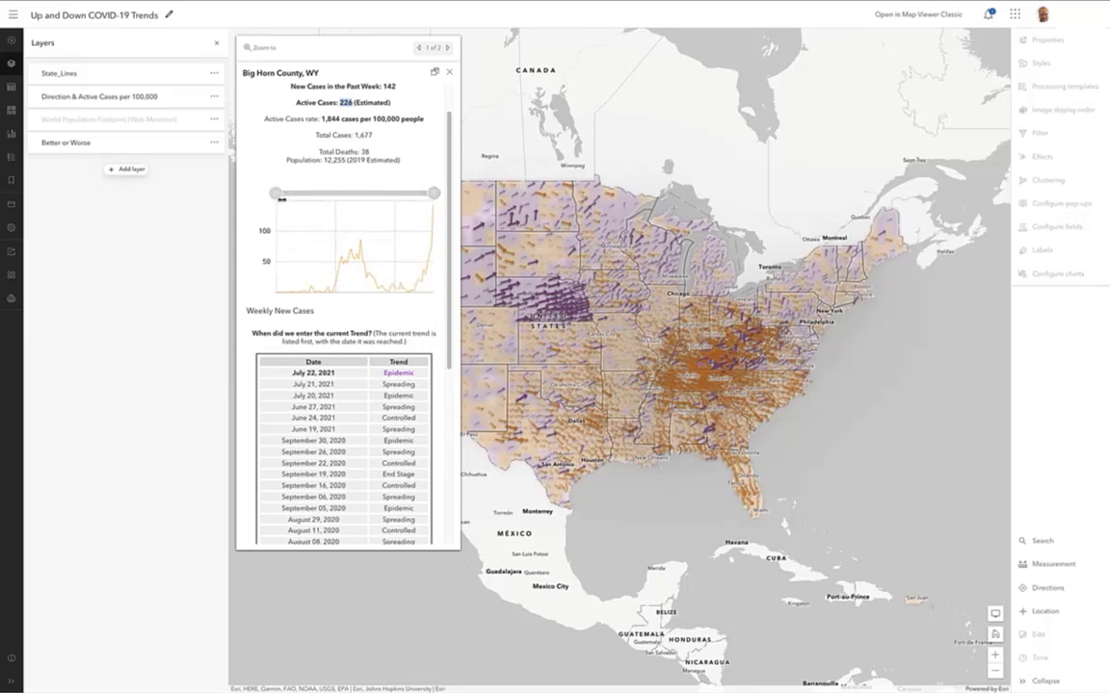
left_click_drag(275, 193, 390, 194)
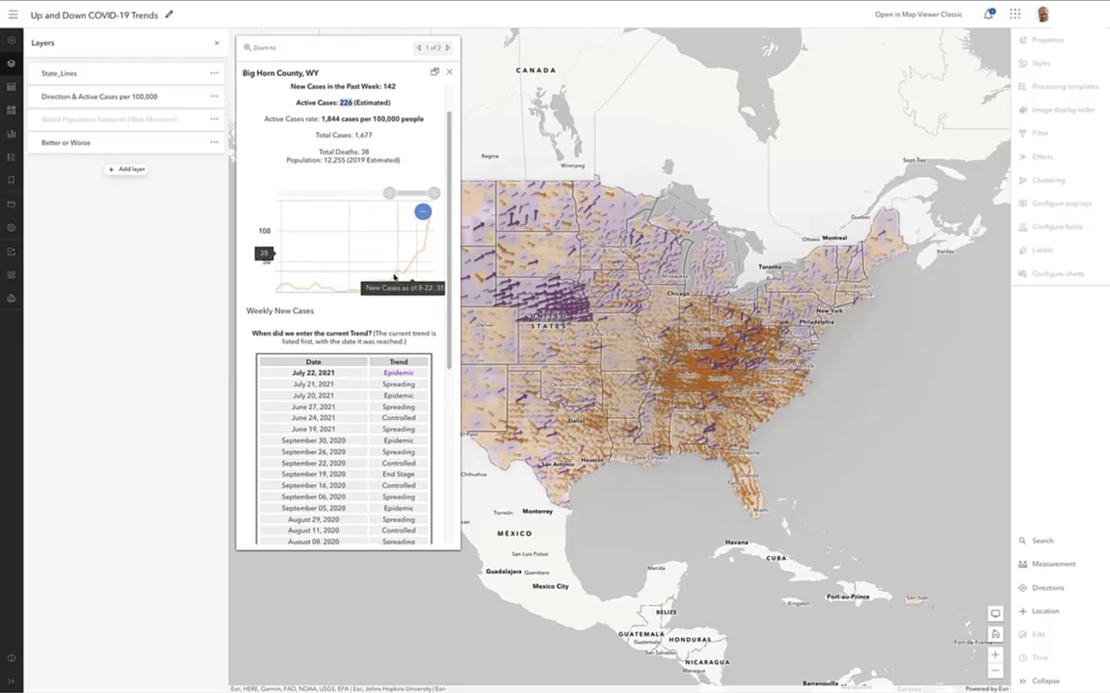
left_click(450, 73)
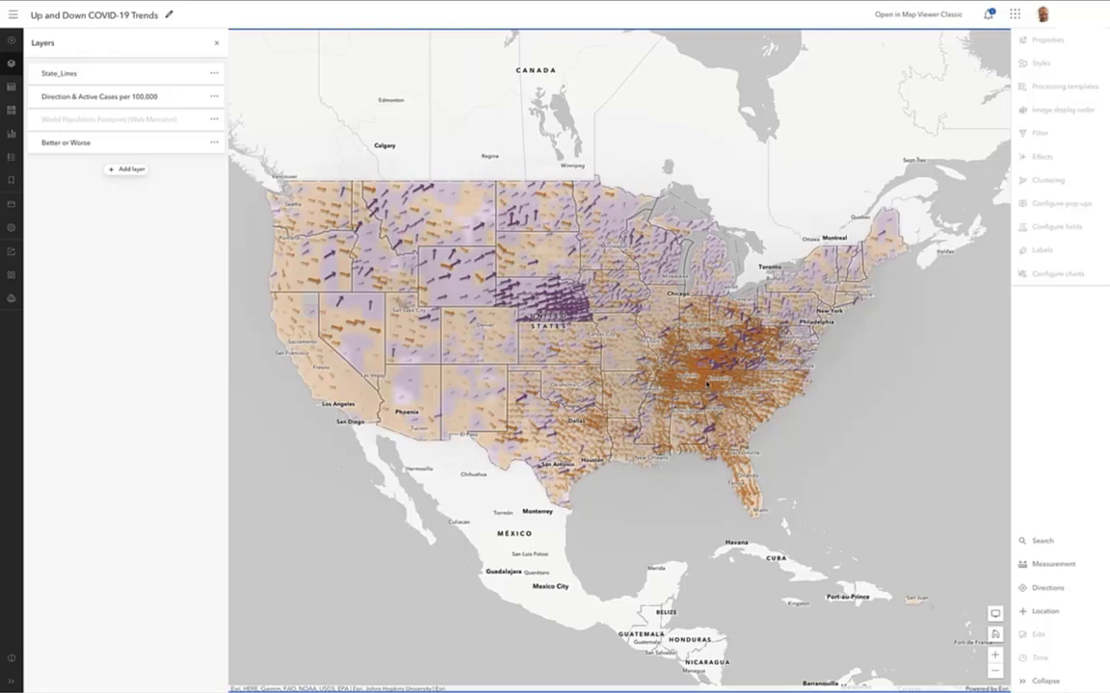
Zoom into Tennessee, narrow Van Buren County, TN's case chart to recent weeks, then close it
scroll(707, 383, "up", 2)
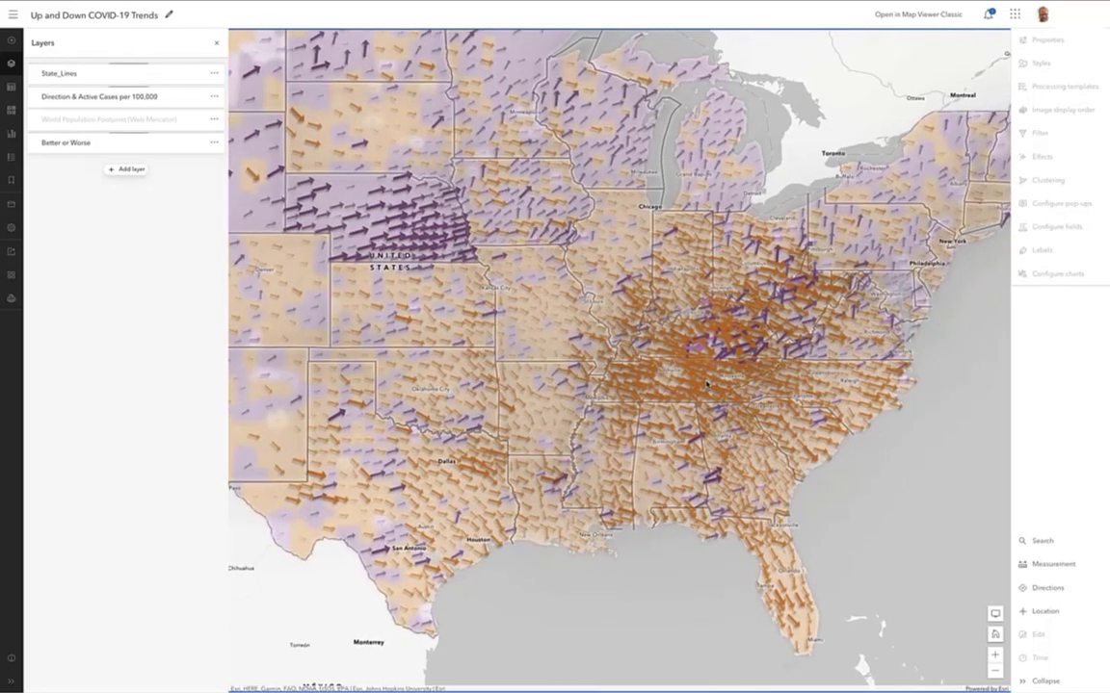
scroll(707, 383, "up", 2)
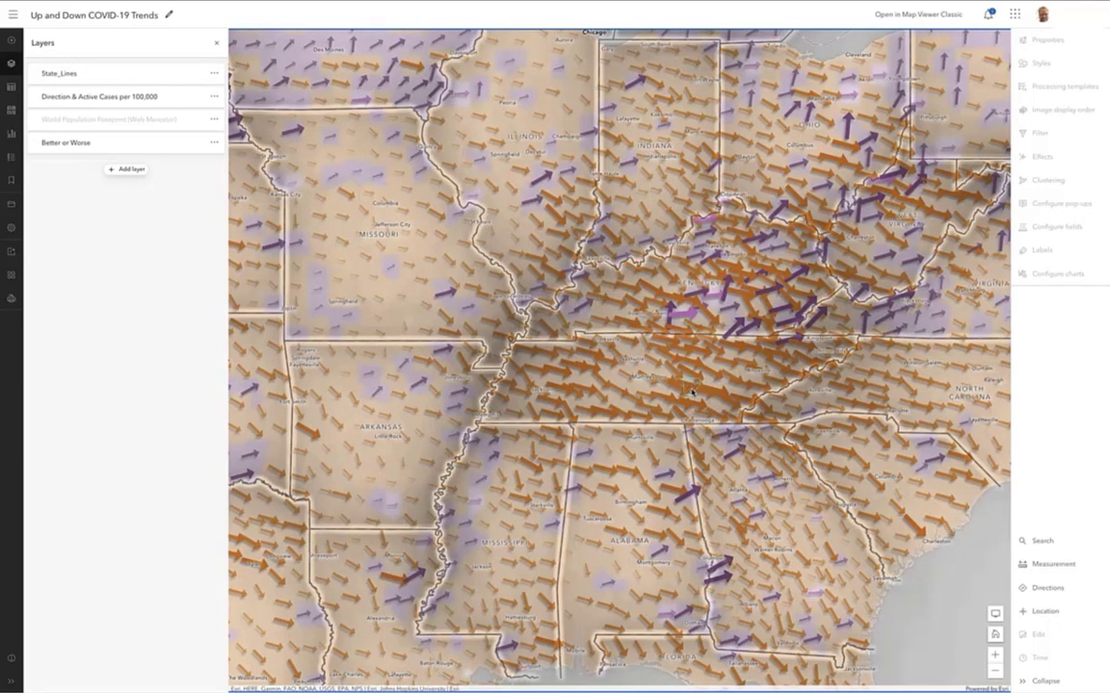
left_click(622, 349)
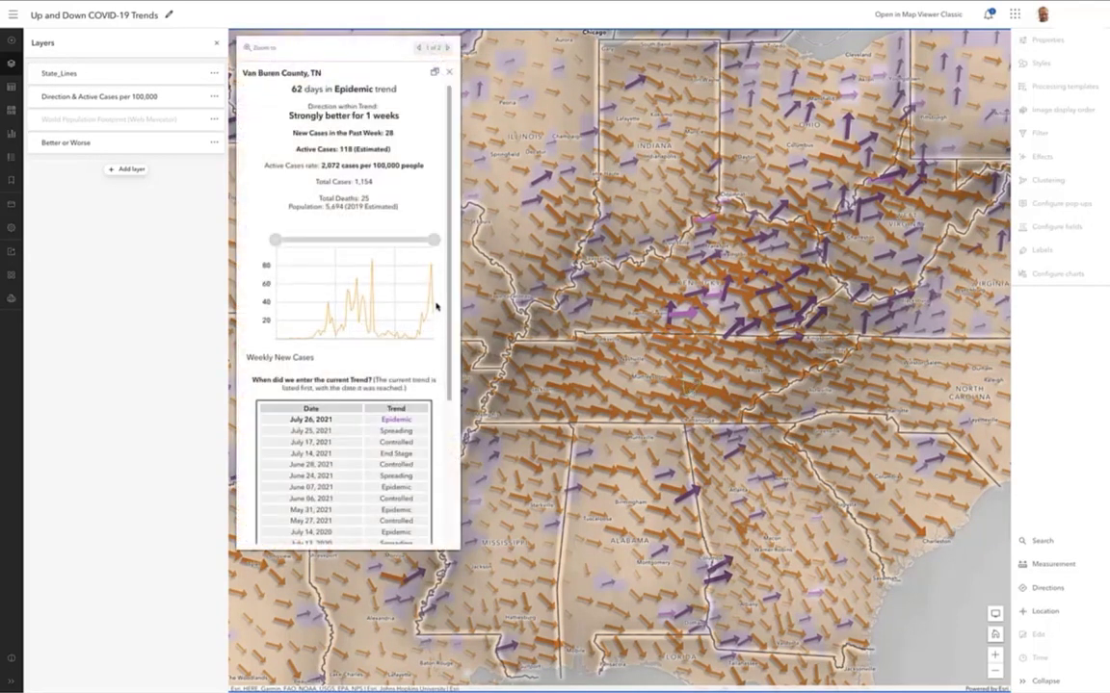
left_click_drag(275, 240, 385, 247)
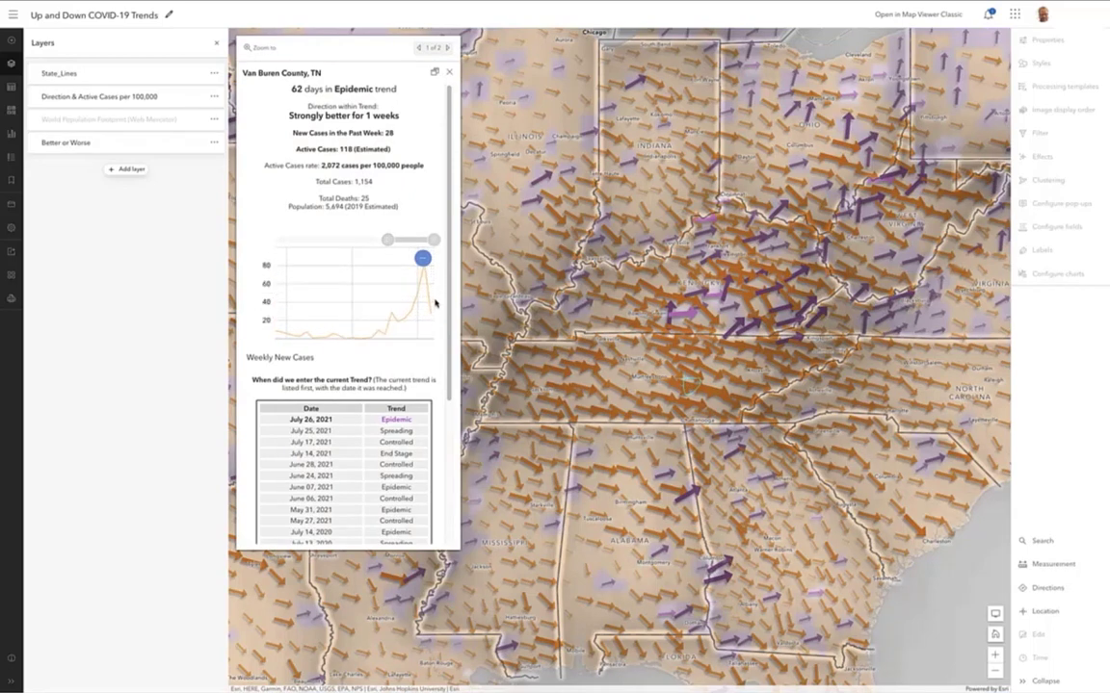
left_click(448, 72)
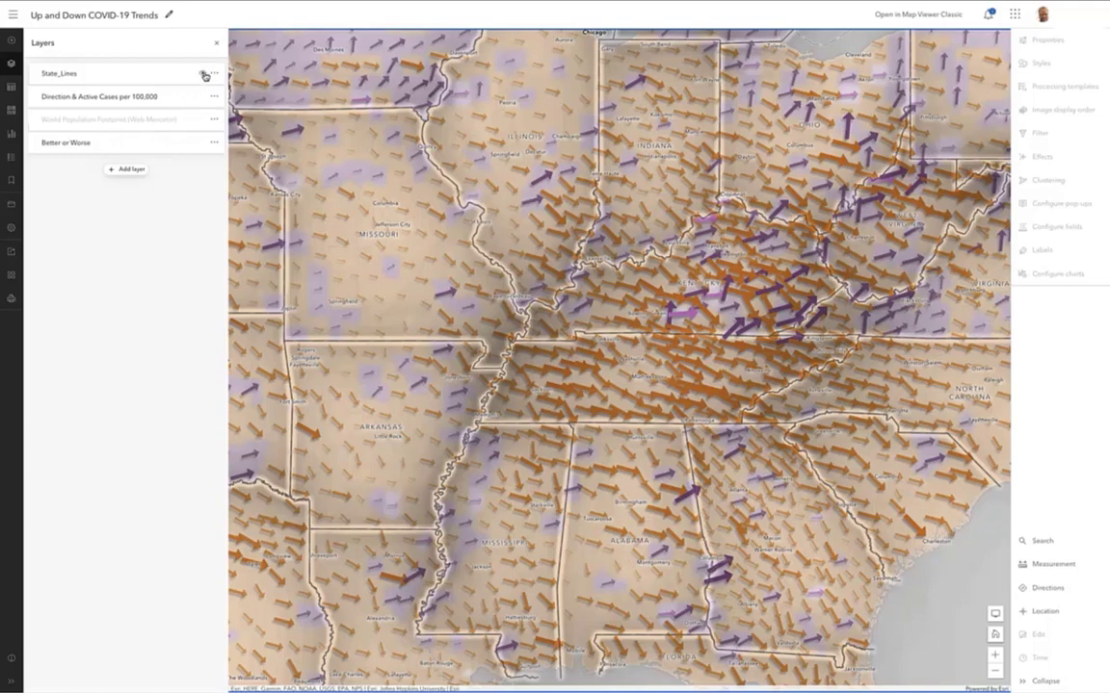
Hide State_Lines and Direction & Active Cases, then open the Better or Worse layer's properties
left_click(203, 73)
left_click(202, 97)
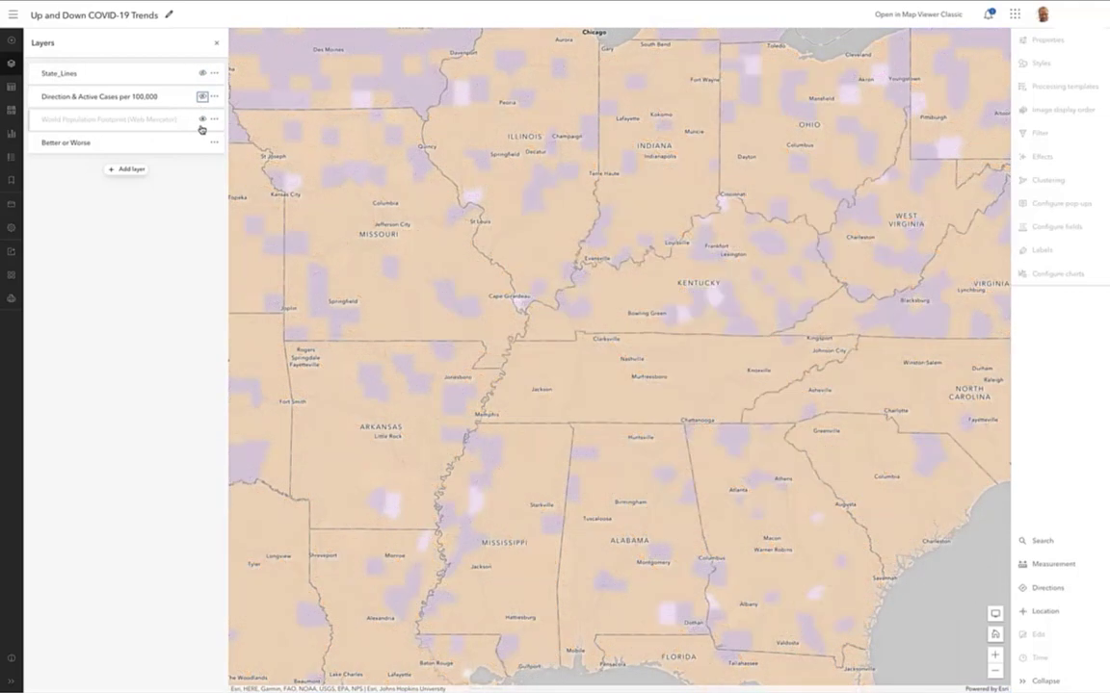
left_click(165, 150)
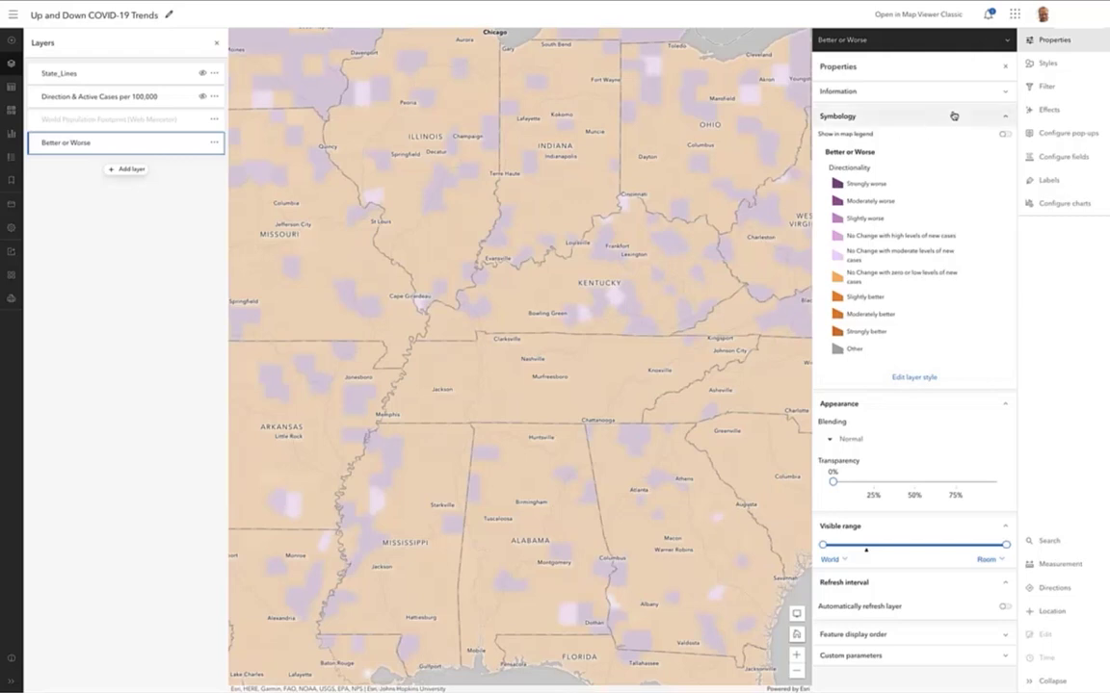
Add a Blur effect to the Better or Worse county fills, adjusting Strength from 12.8
left_click(1050, 110)
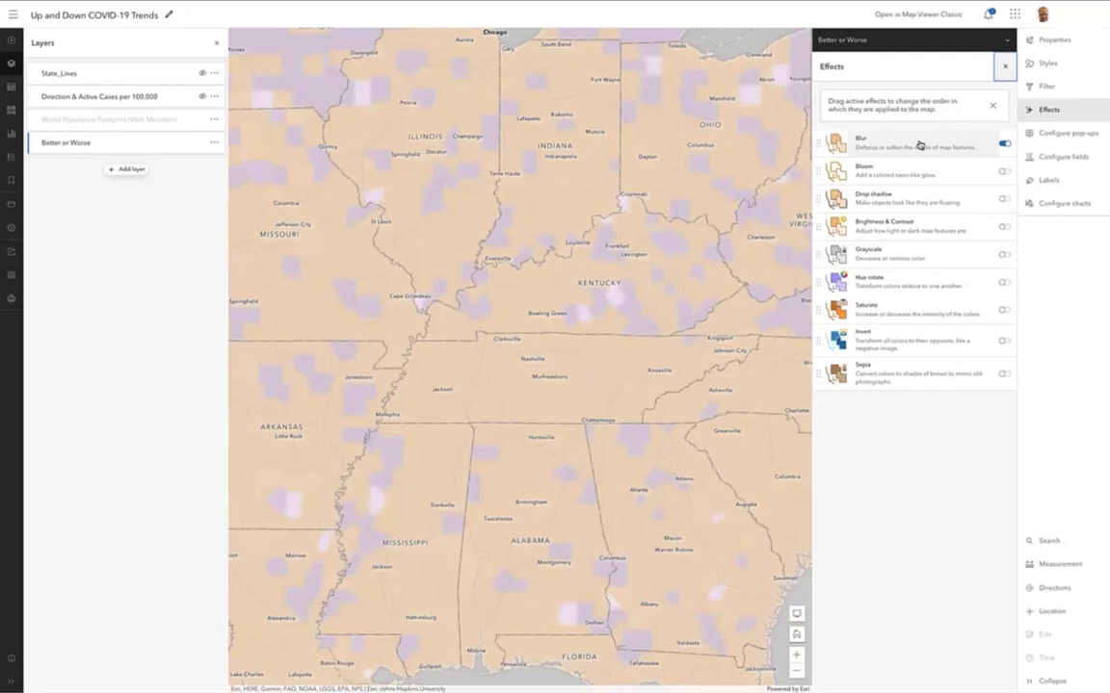
left_click(918, 144)
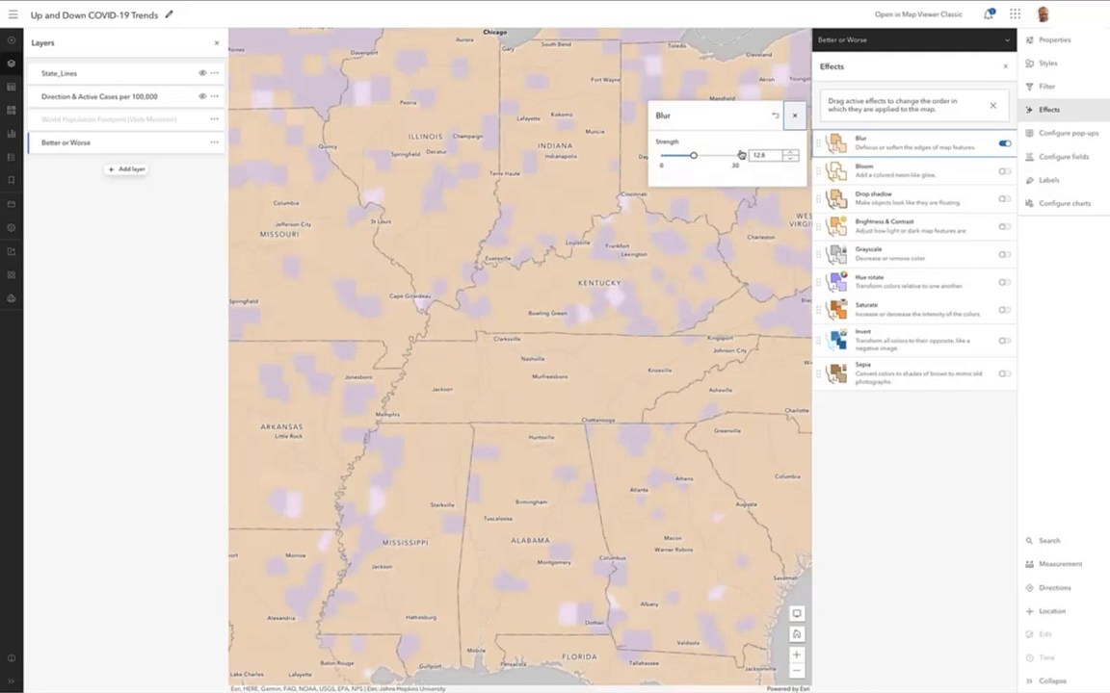
left_click(695, 157)
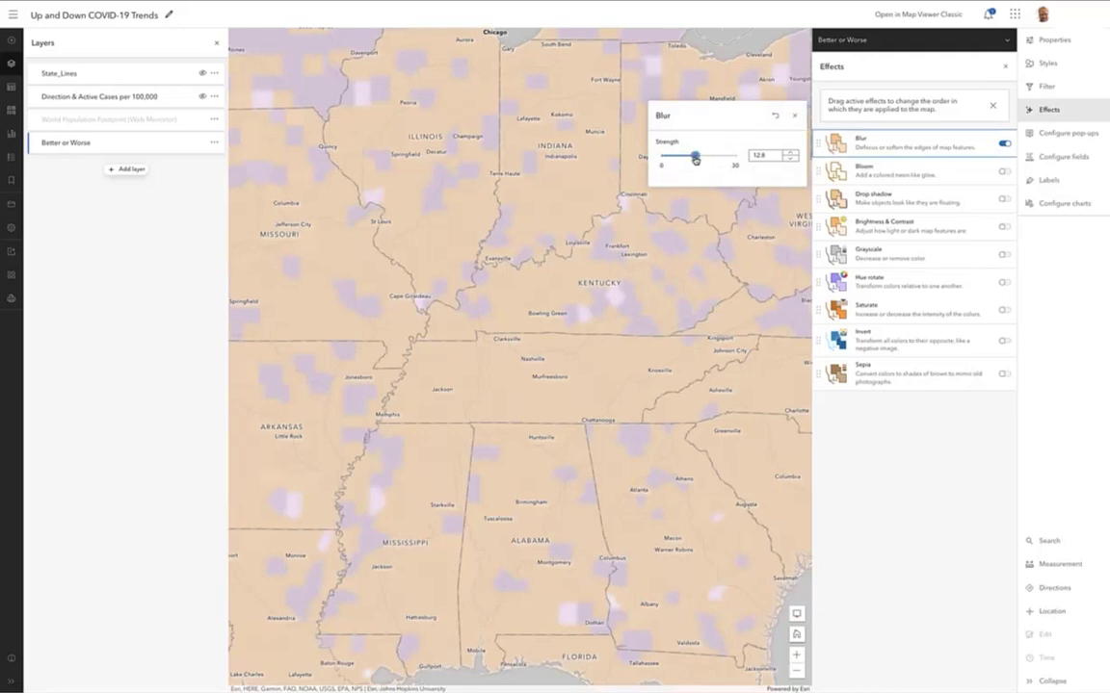
mouse_move(694, 159)
left_mouse_down()
mouse_move(658, 161)
mouse_move(694, 160)
left_mouse_up()
left_click(796, 117)
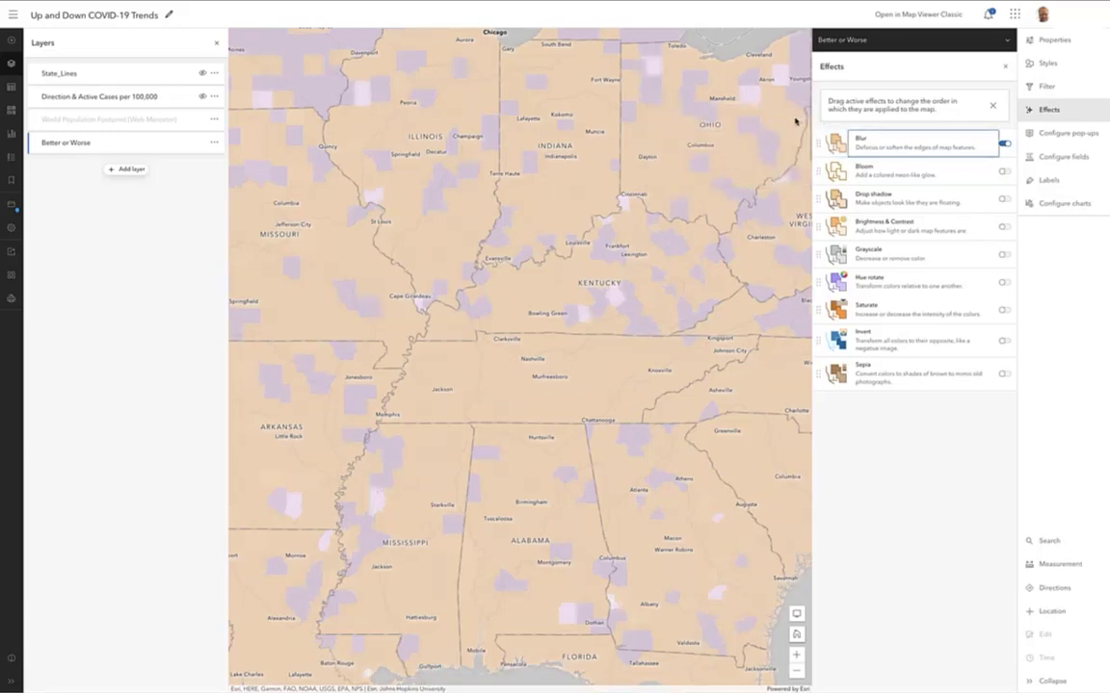
Show the Direction & Active Cases arrows again and pan the north-up map toward Iowa and Wisconsin
left_click(203, 97)
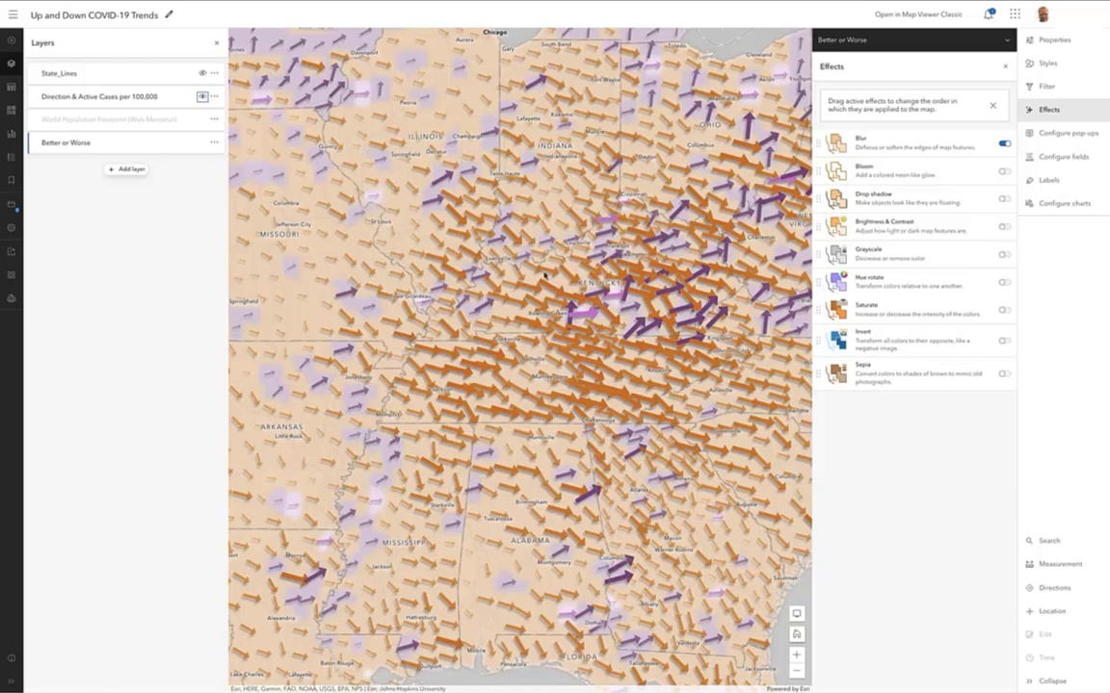
left_click_drag(491, 248, 615, 445)
left_click(797, 595)
left_click_drag(279, 212, 313, 247)
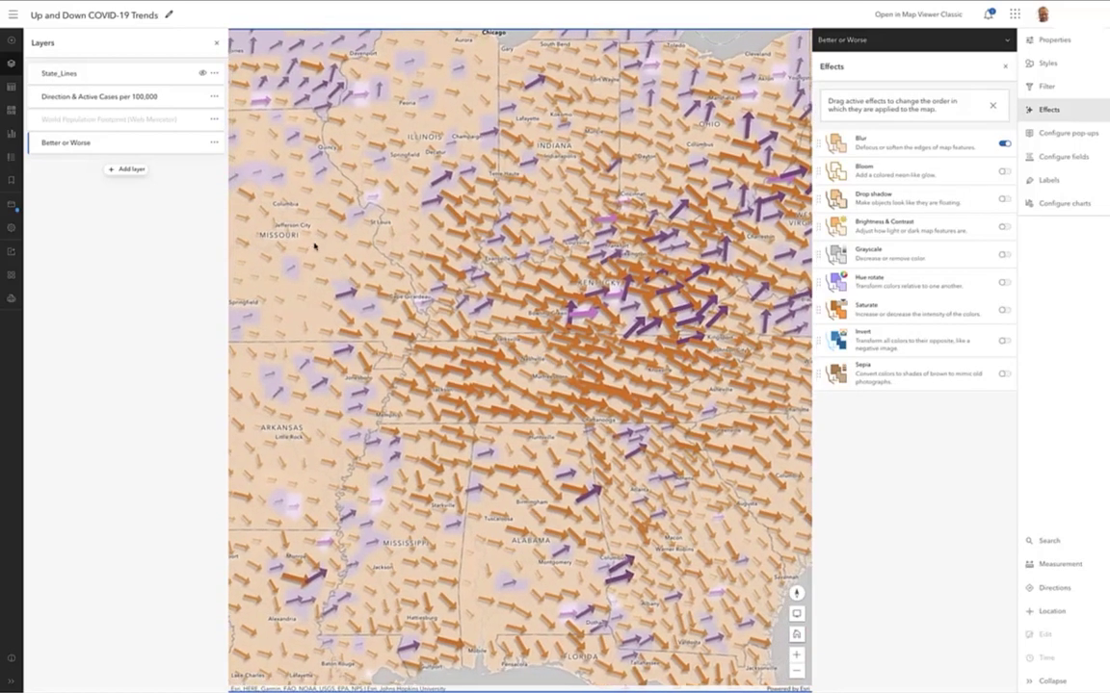
left_click(795, 592)
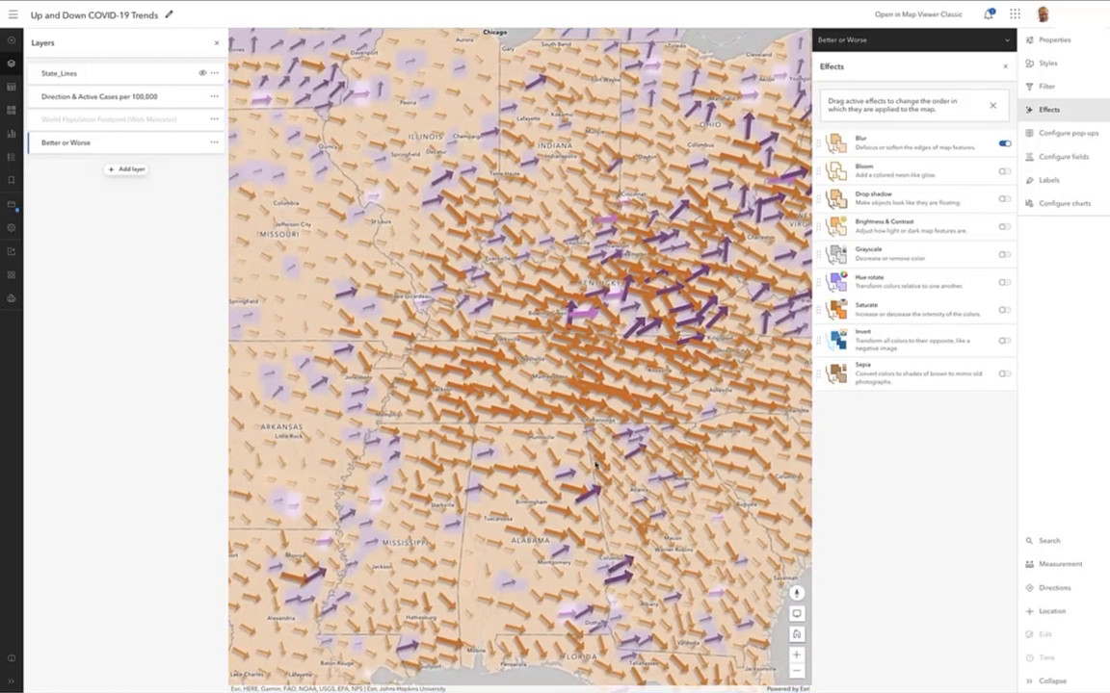
left_click_drag(509, 381, 645, 561)
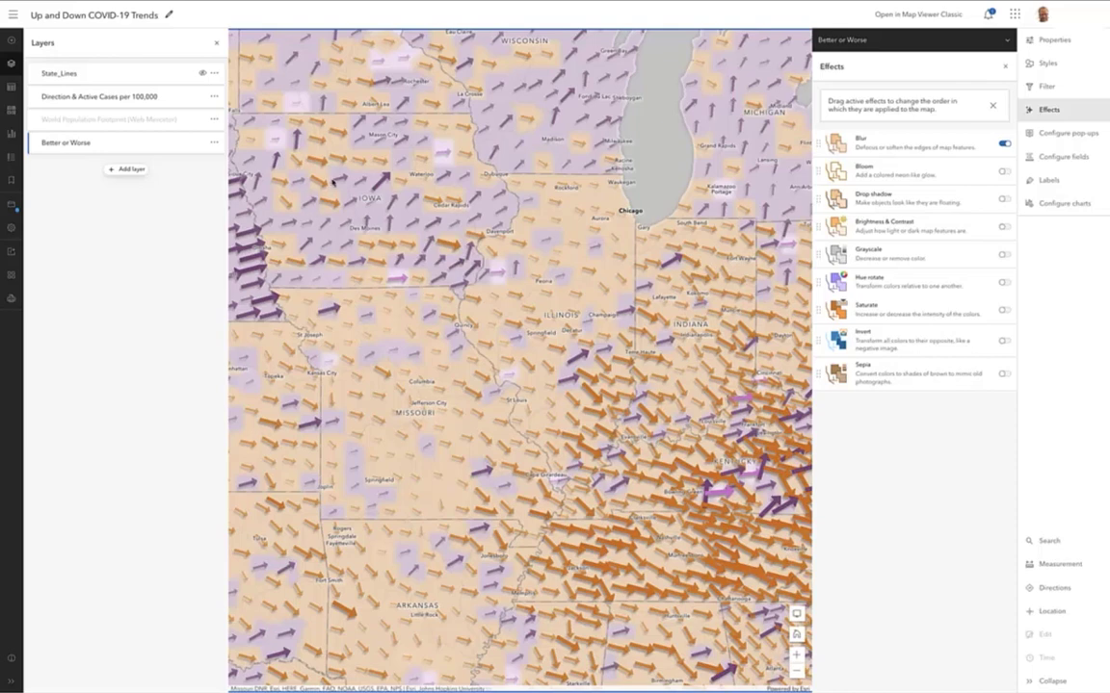
Give the Direction & Active Cases arrows a drop shadow: width 3, offsets -5 and 8, opacity 100
left_click(162, 97)
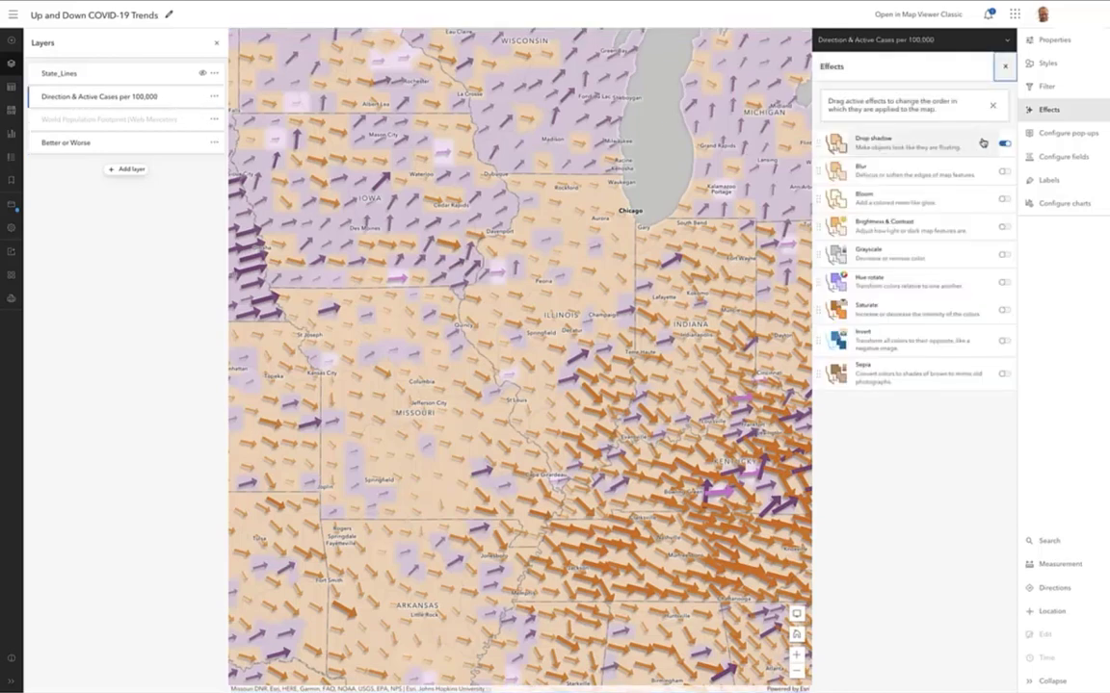
left_click(974, 145)
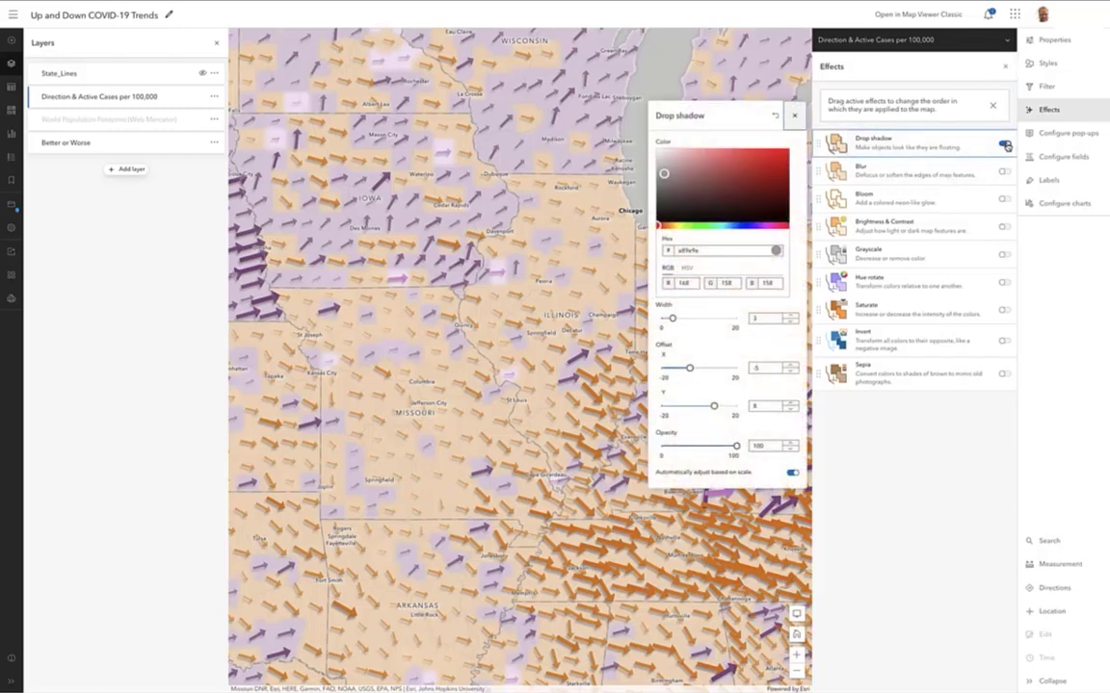
left_click(1005, 145)
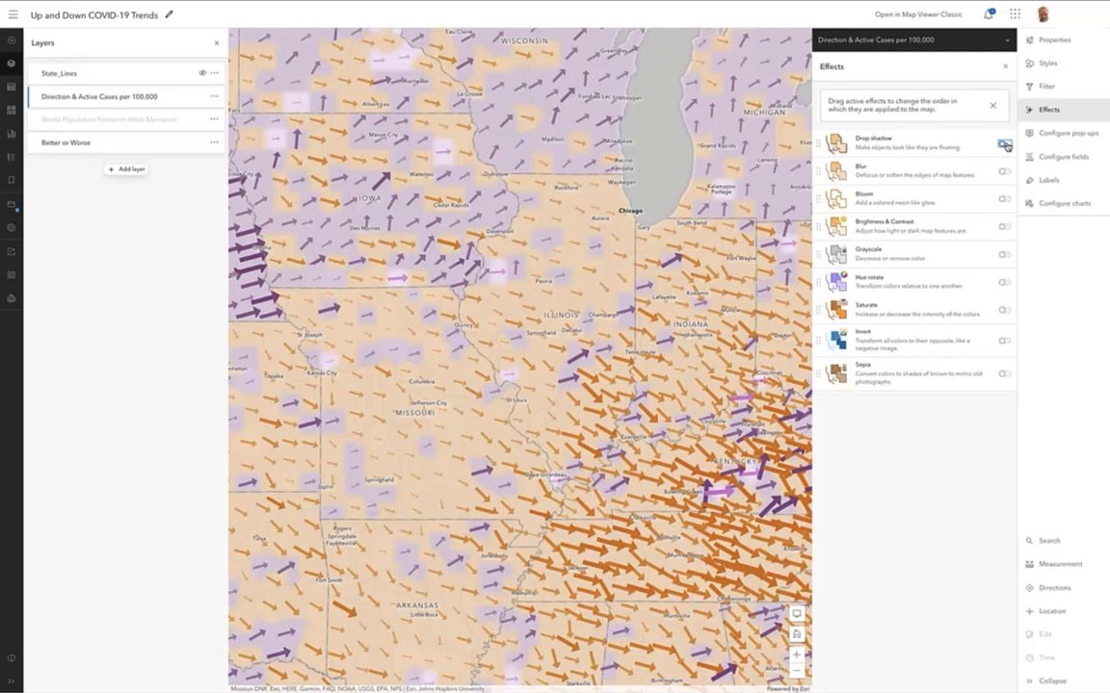
left_click(1004, 145)
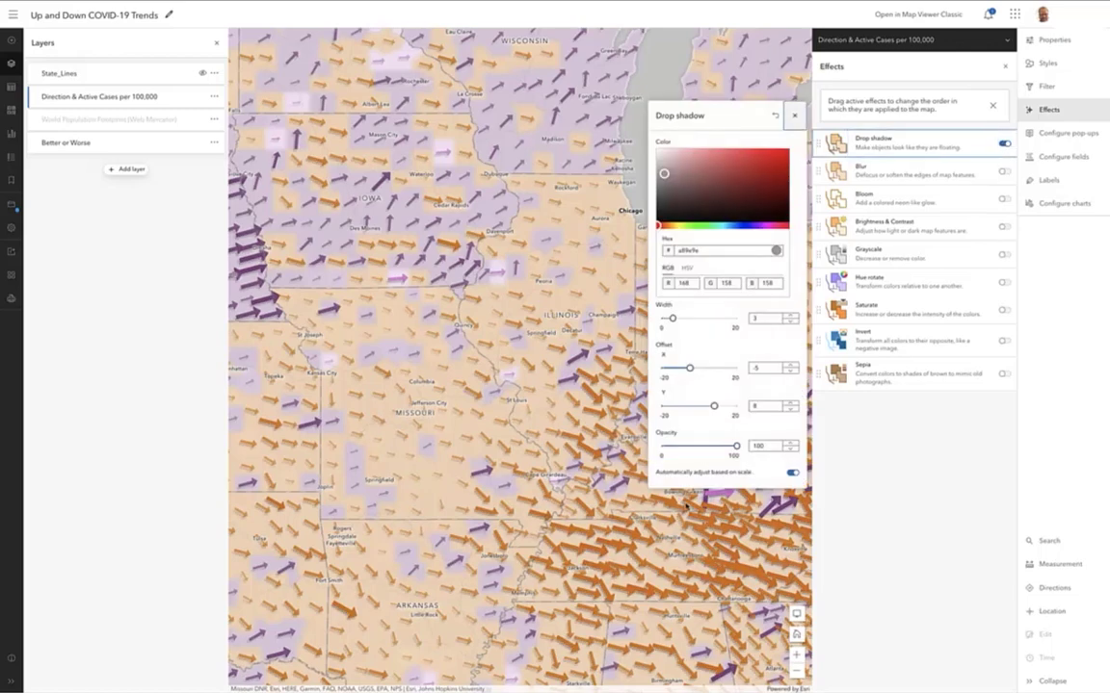
left_click_drag(589, 520, 549, 545)
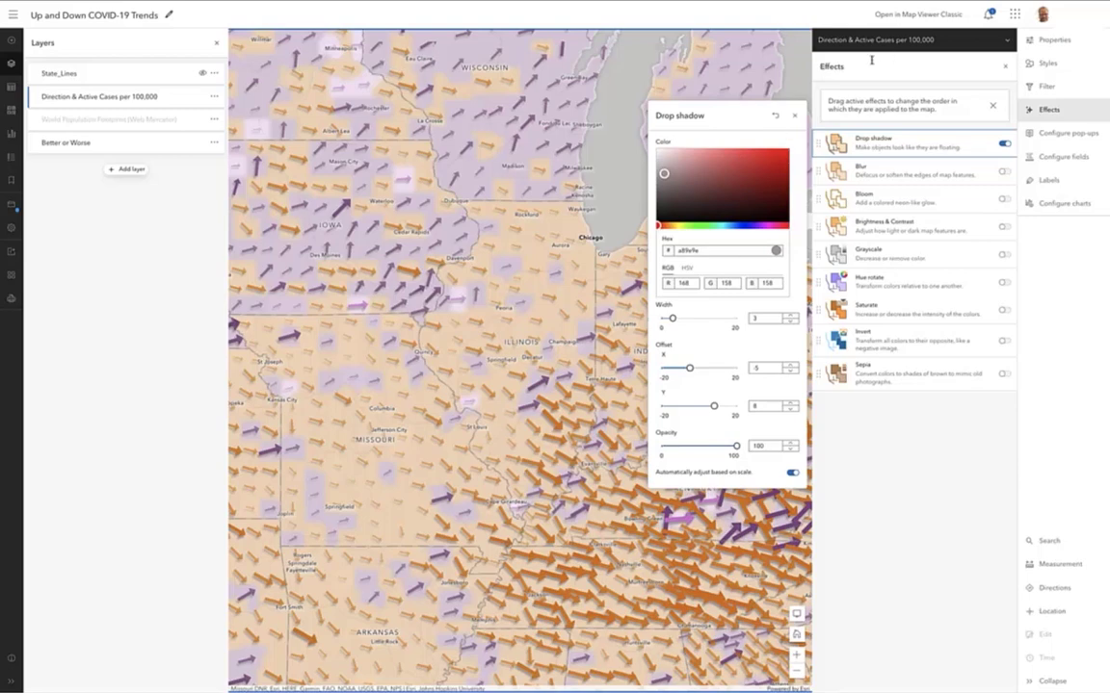
left_click(796, 118)
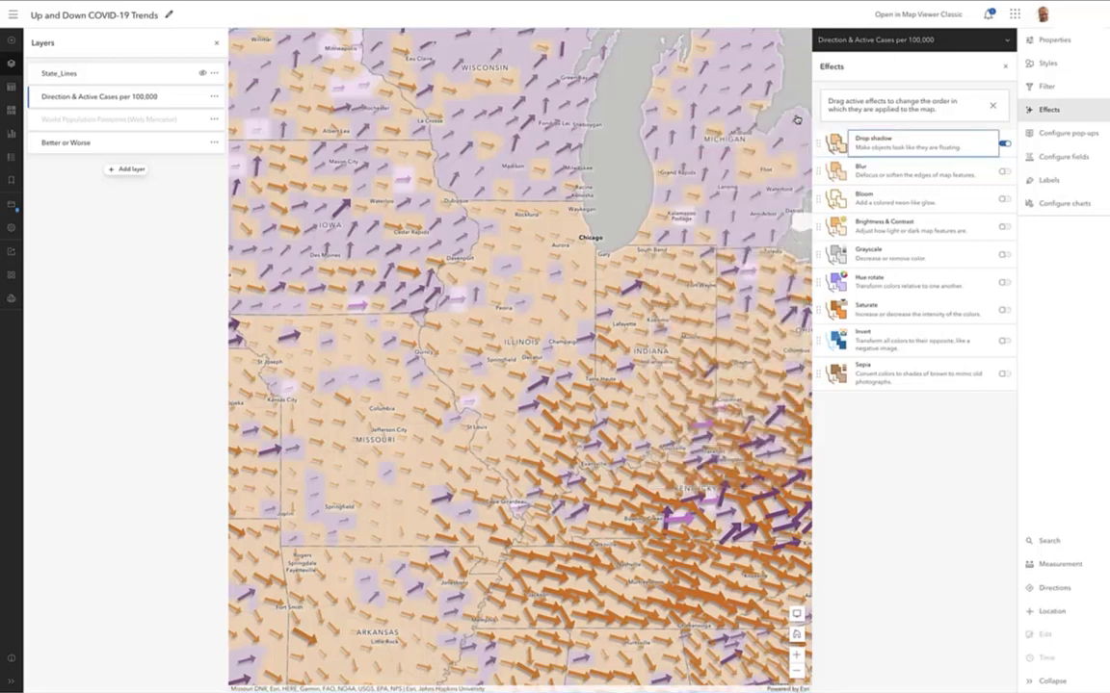
Toggle State_Lines visibility to compare, then select the layer and open its Bloom effect
left_click(201, 74)
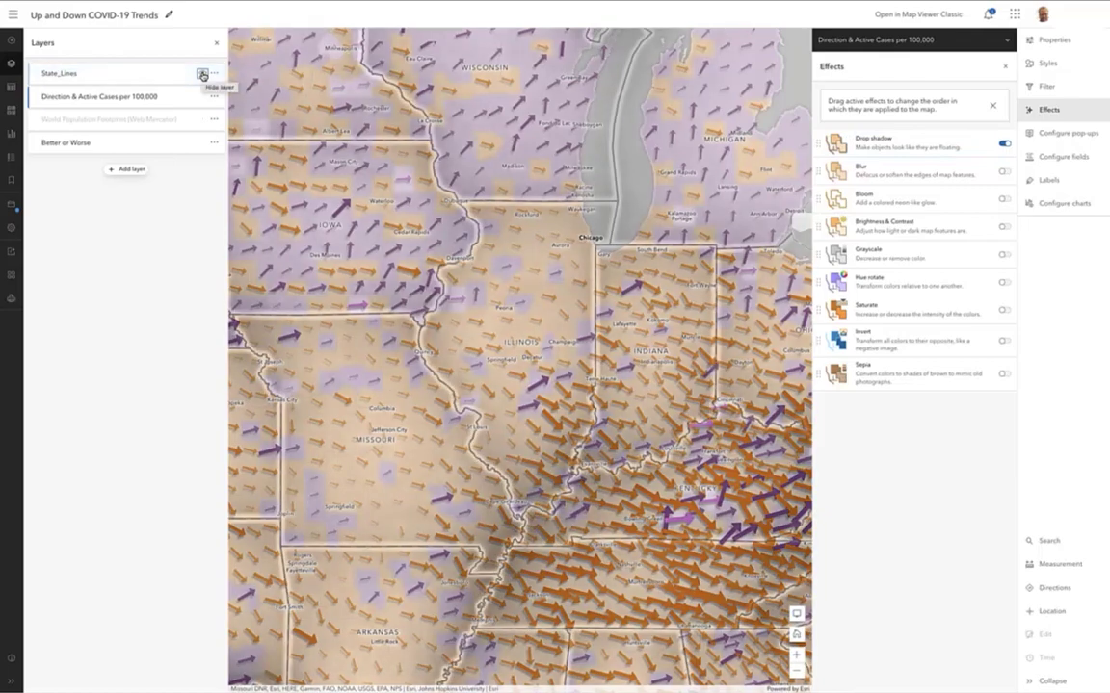
left_click(202, 74)
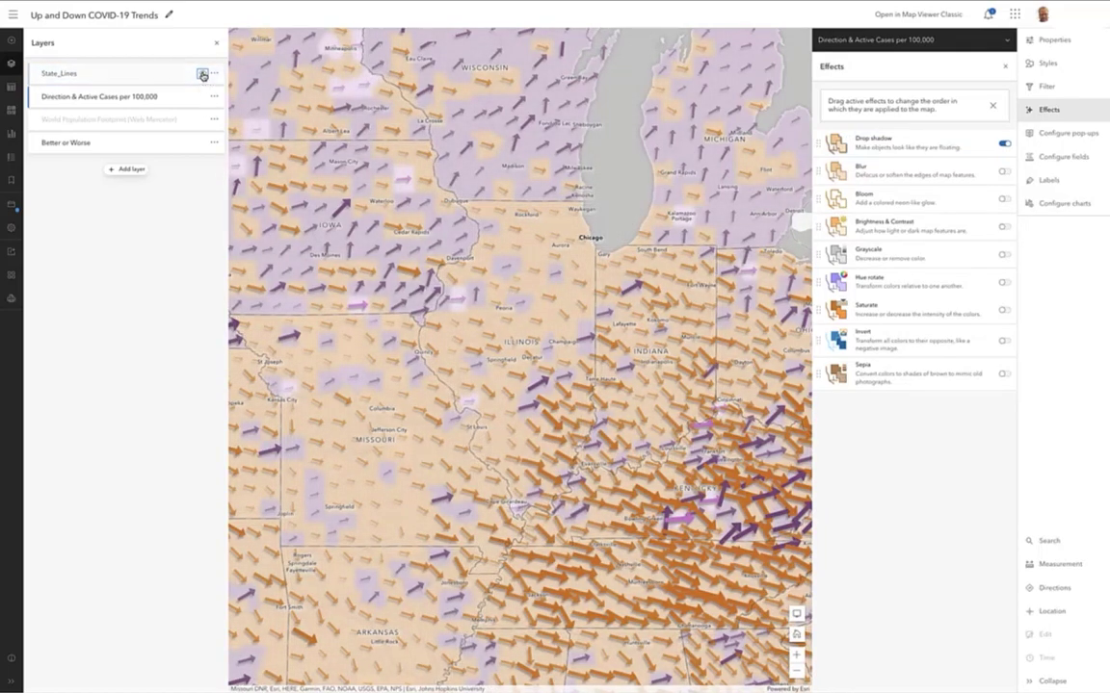
left_click(202, 74)
left_click(154, 77)
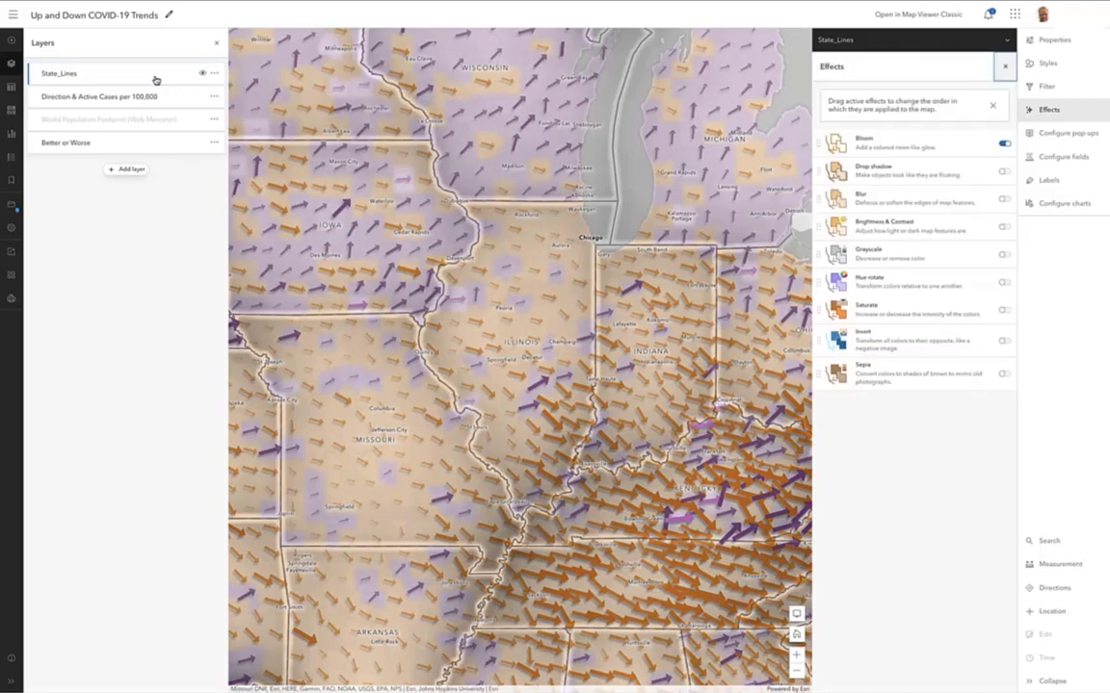
left_click(957, 145)
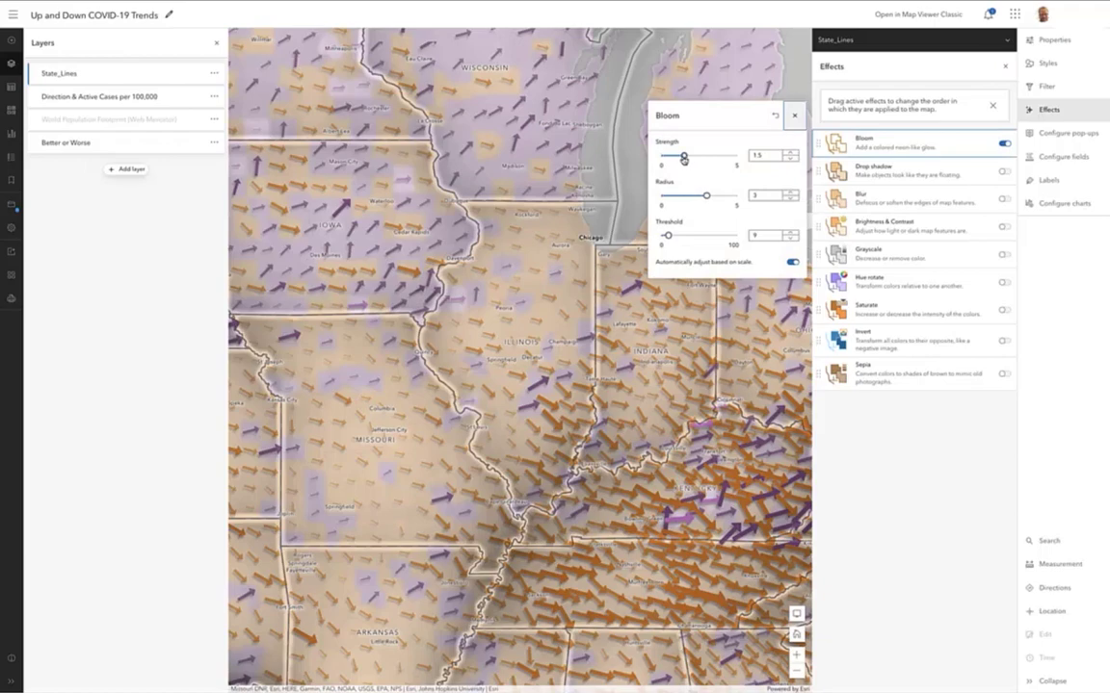
Set the State_Lines bloom to strength 2.3, radius about 4 and threshold 9
left_click_drag(684, 158, 745, 165)
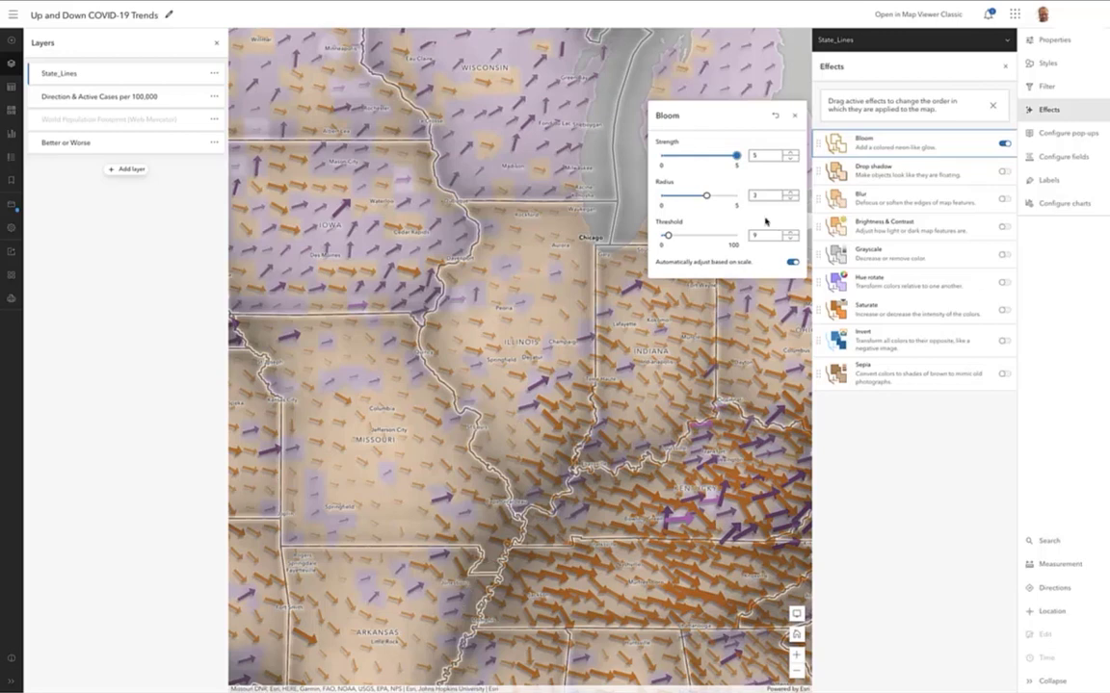
left_click(689, 157)
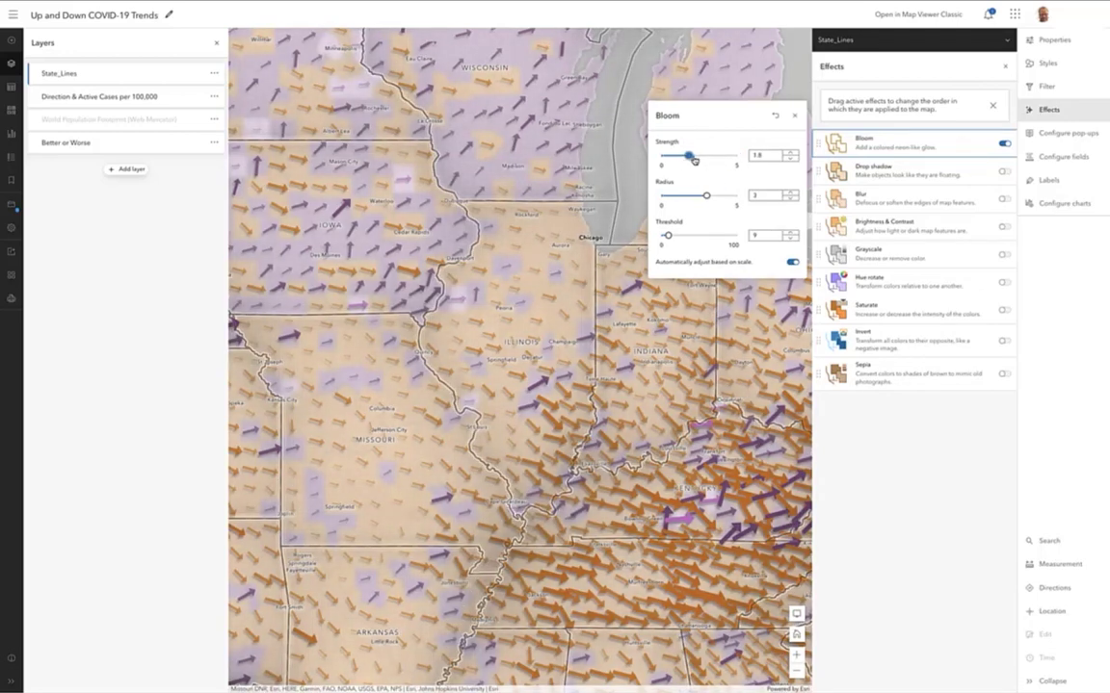
left_click_drag(693, 160, 635, 196)
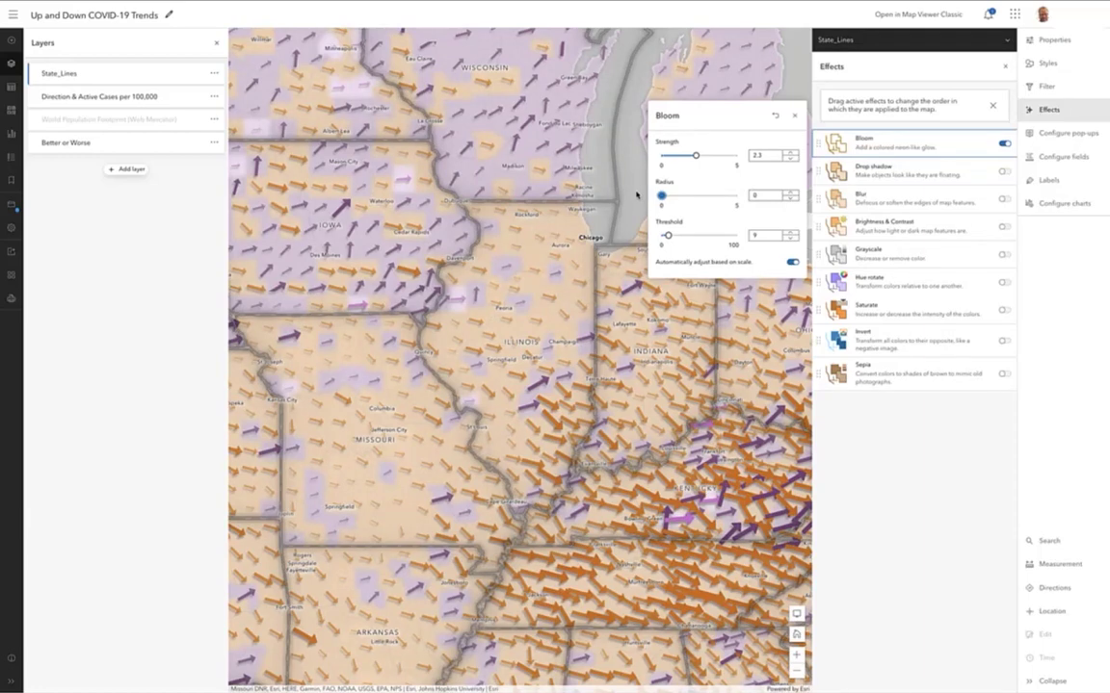
left_click_drag(636, 196, 722, 198)
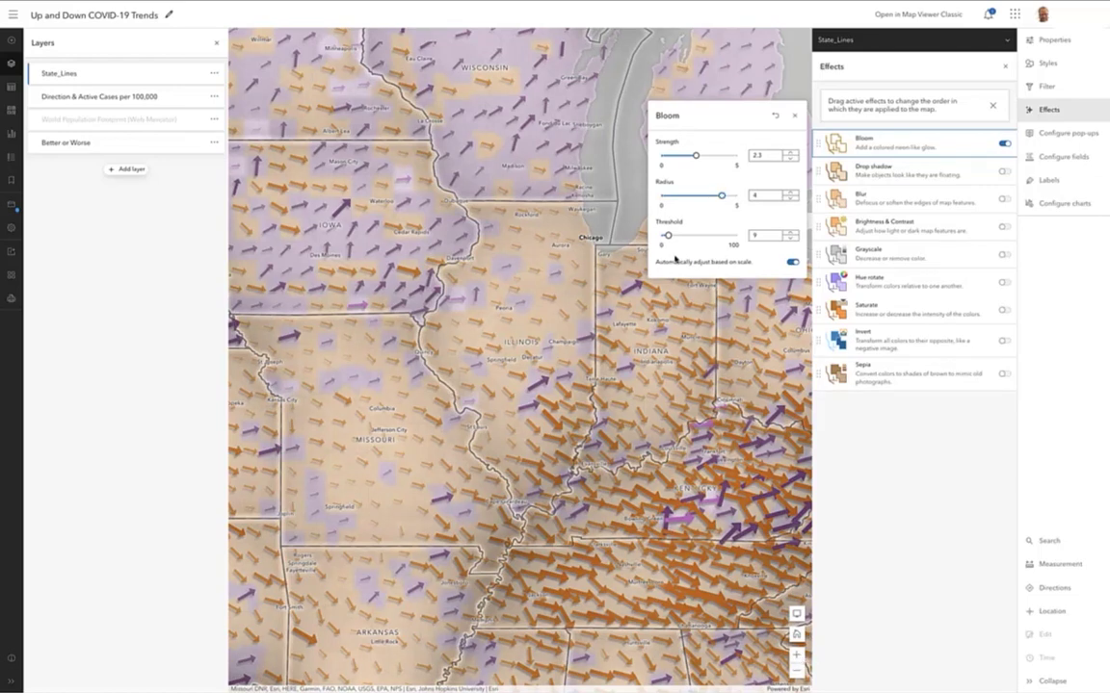
left_click_drag(655, 262, 697, 267)
left_click(796, 655)
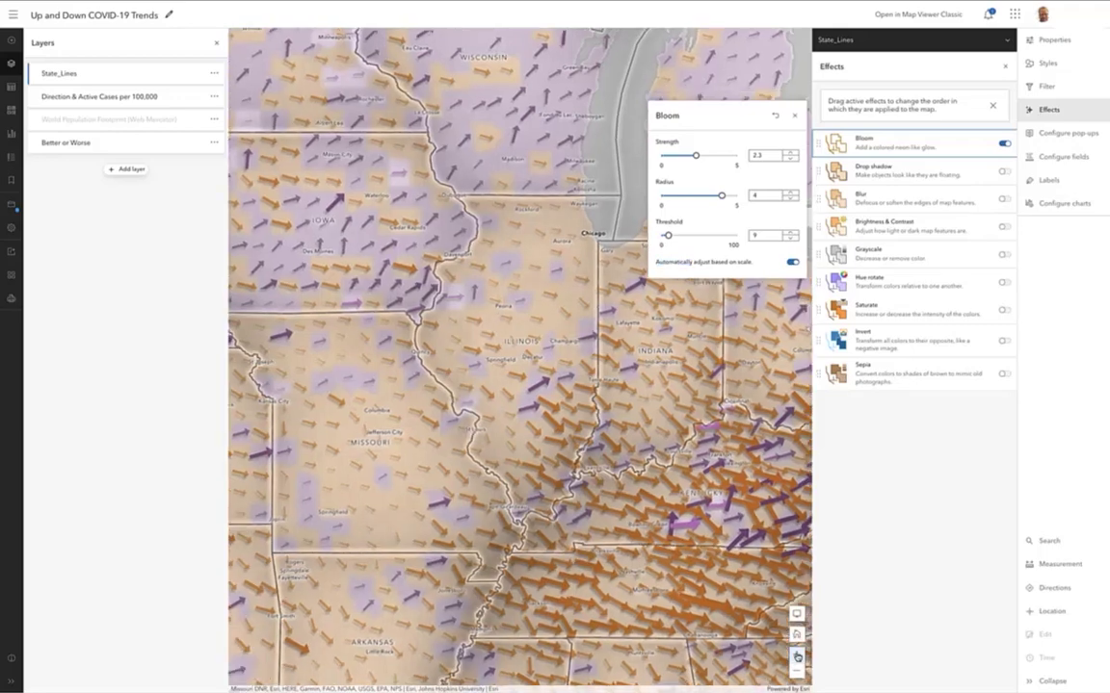
left_click_drag(674, 289, 521, 245)
left_click_drag(721, 195, 723, 199)
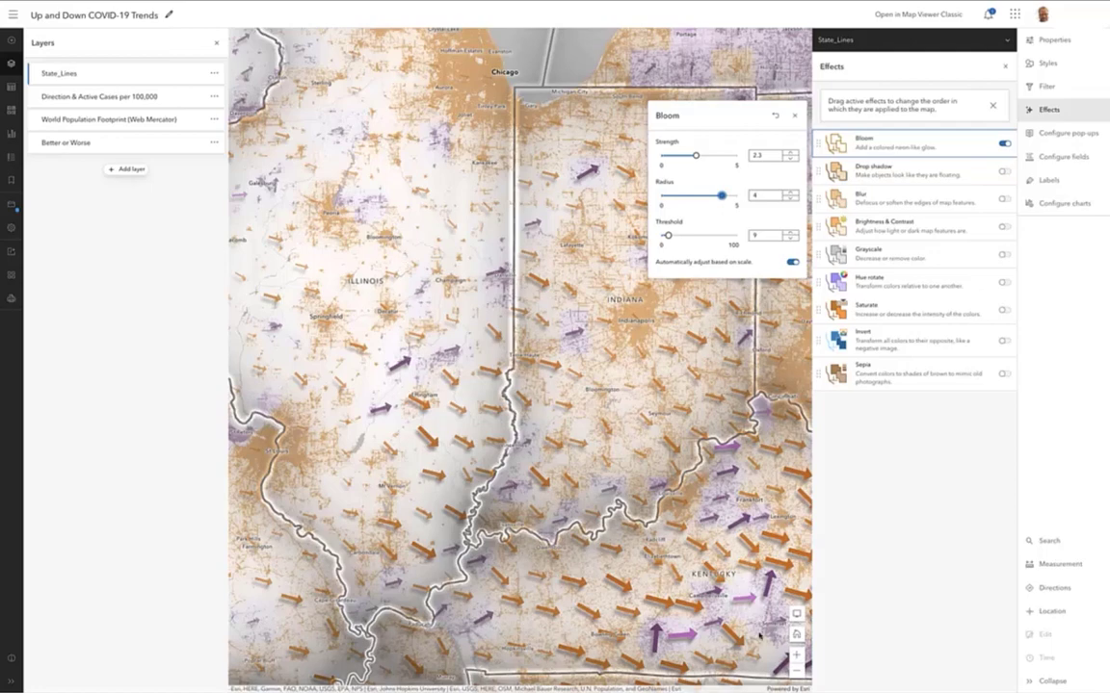
left_click(795, 667)
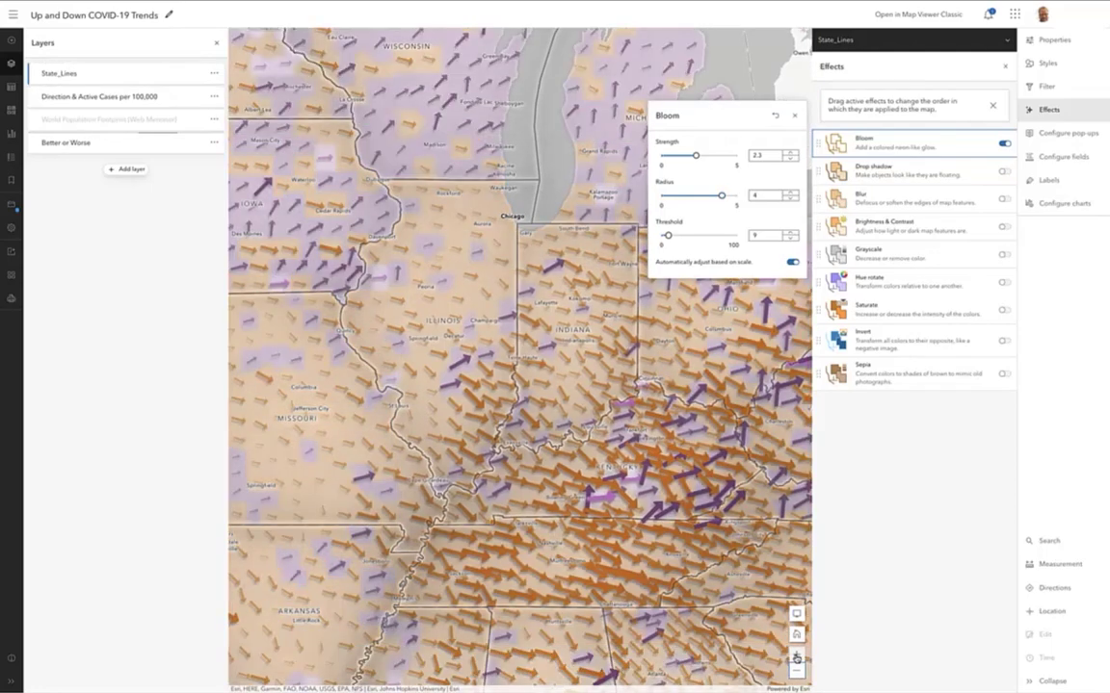
left_click(795, 656)
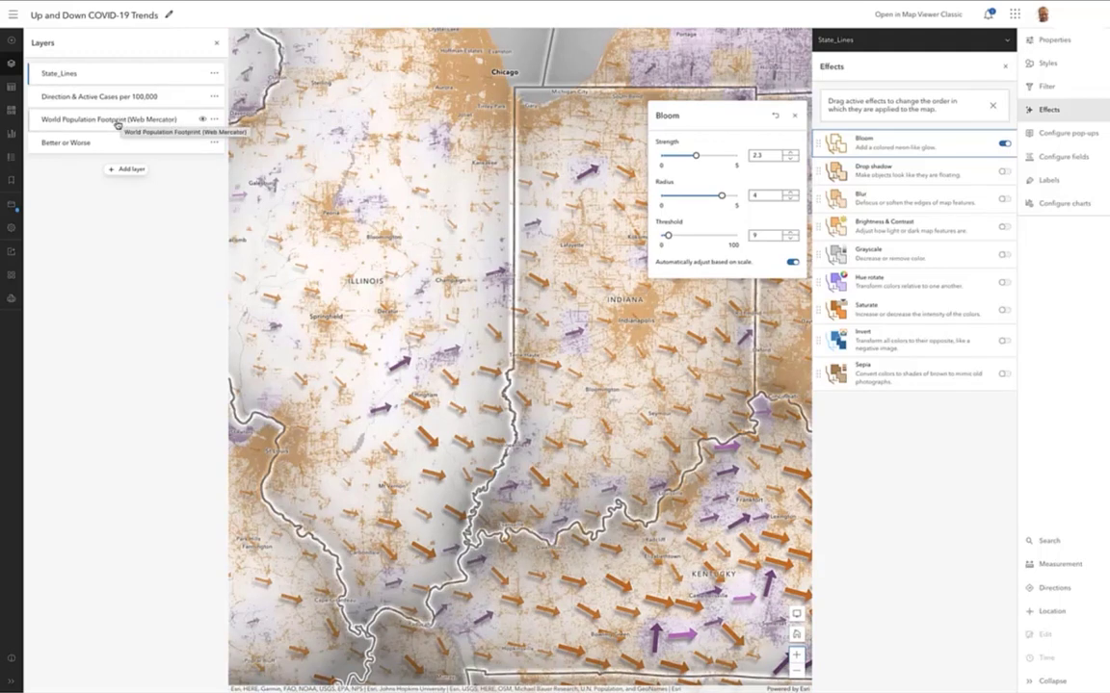
Try Normal blending on World Population Footprint, then return it to Destination Atop
left_click(91, 123)
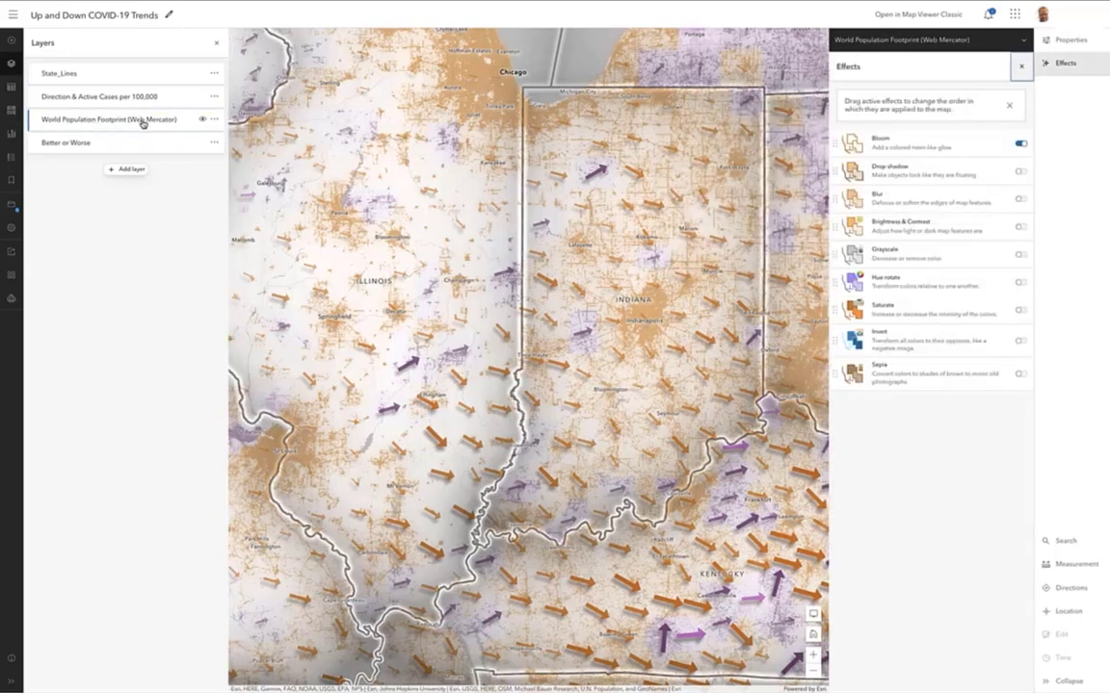
left_click(1061, 40)
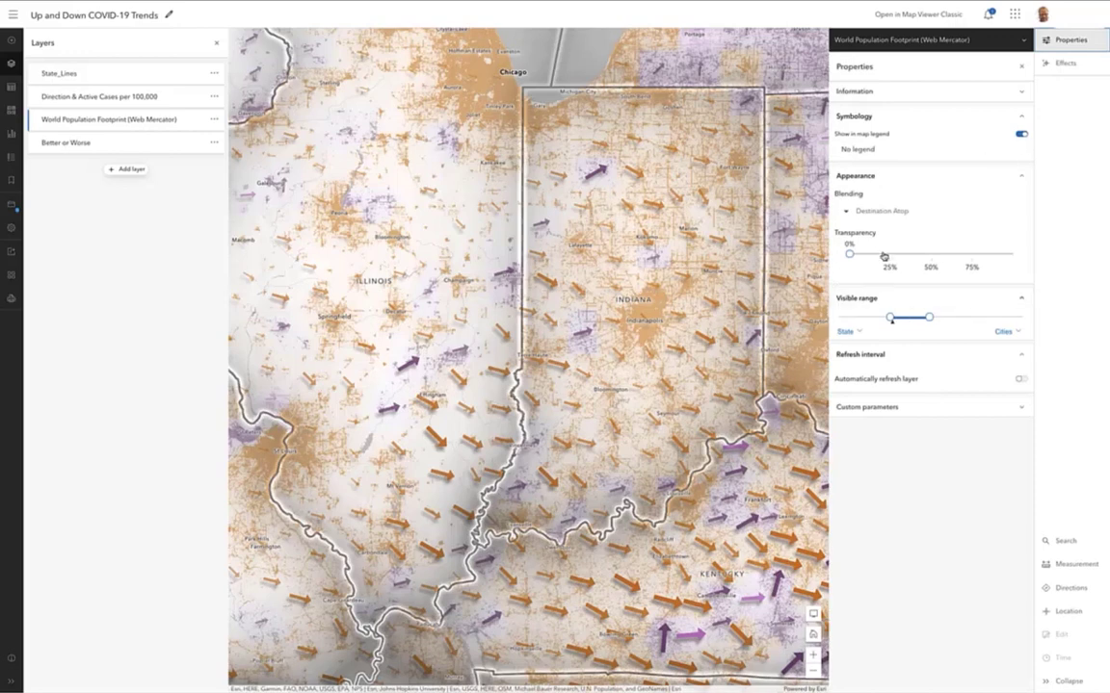
left_click(881, 211)
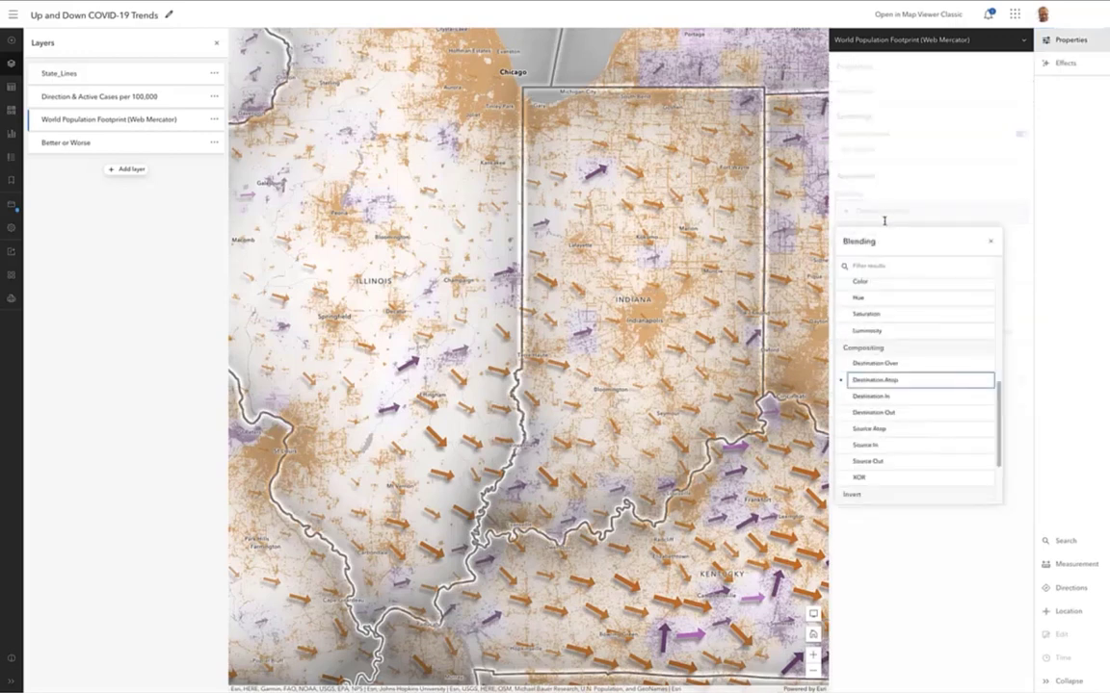
scroll(910, 383, "up", 10)
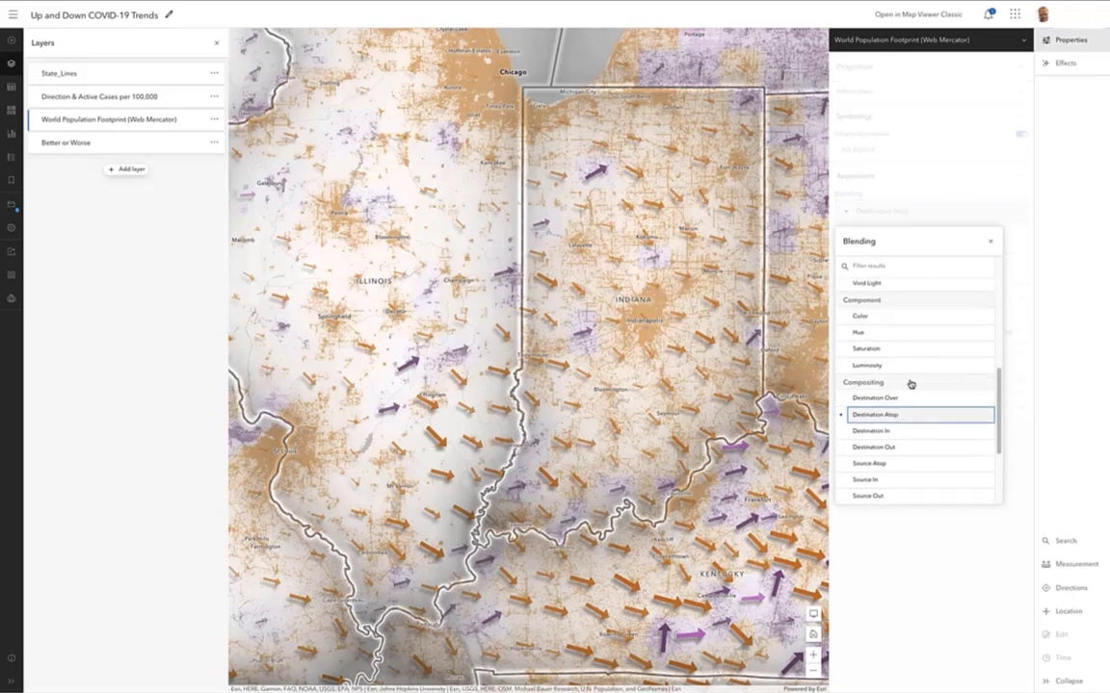
left_click(886, 345)
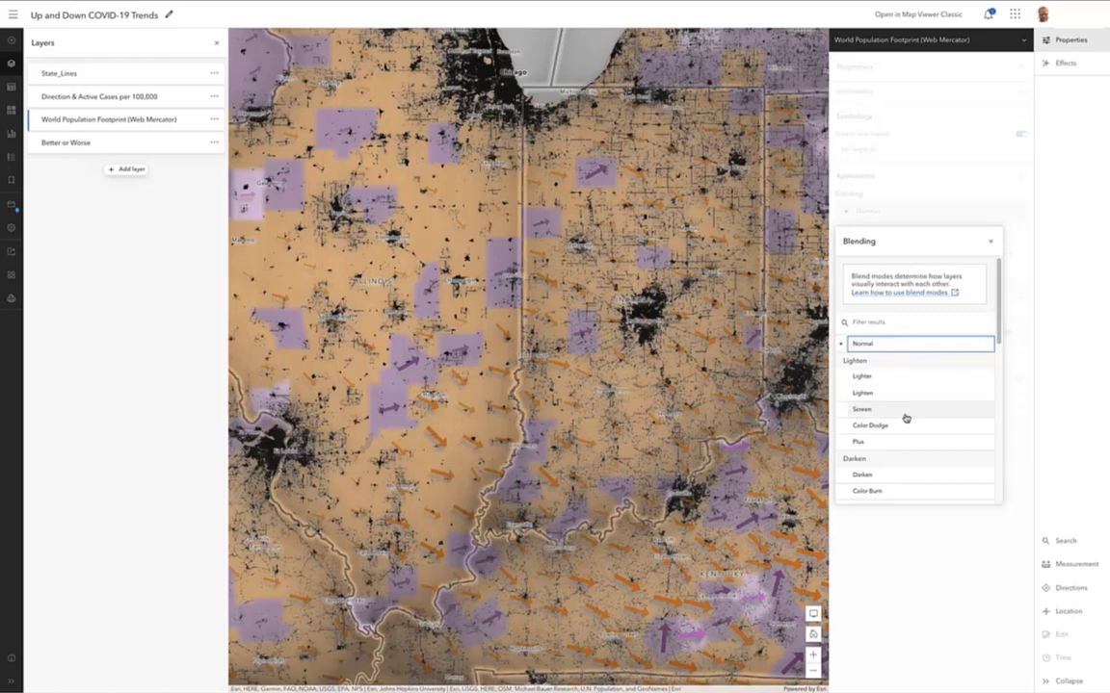
scroll(906, 418, "down", 4)
scroll(906, 418, "down", 5)
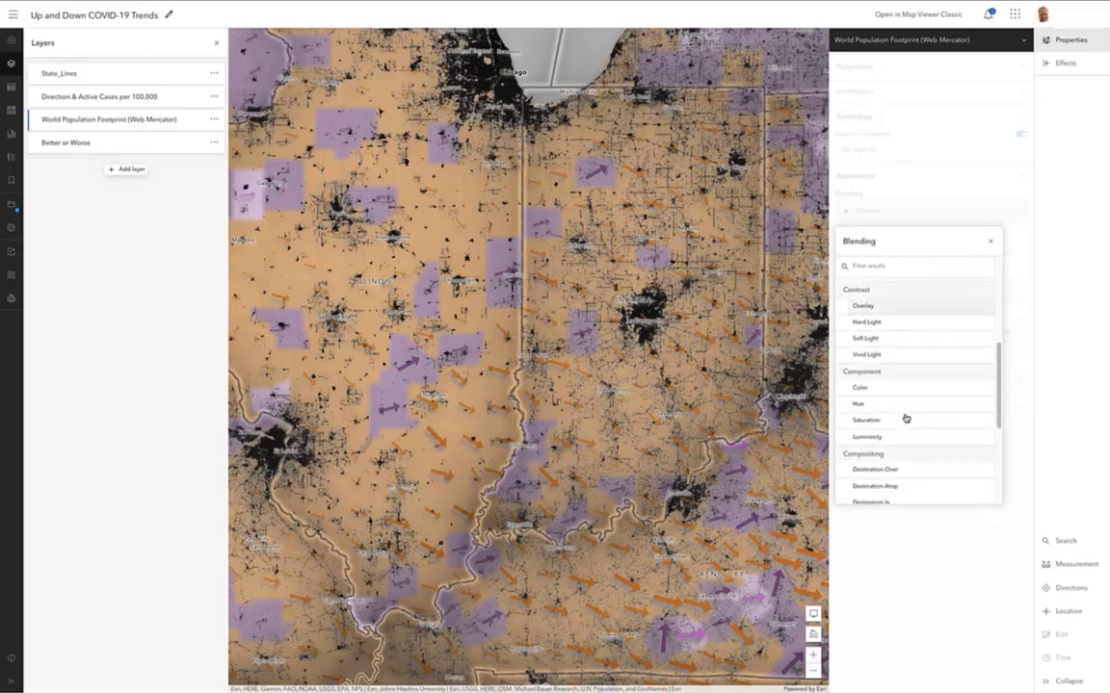
left_click(908, 428)
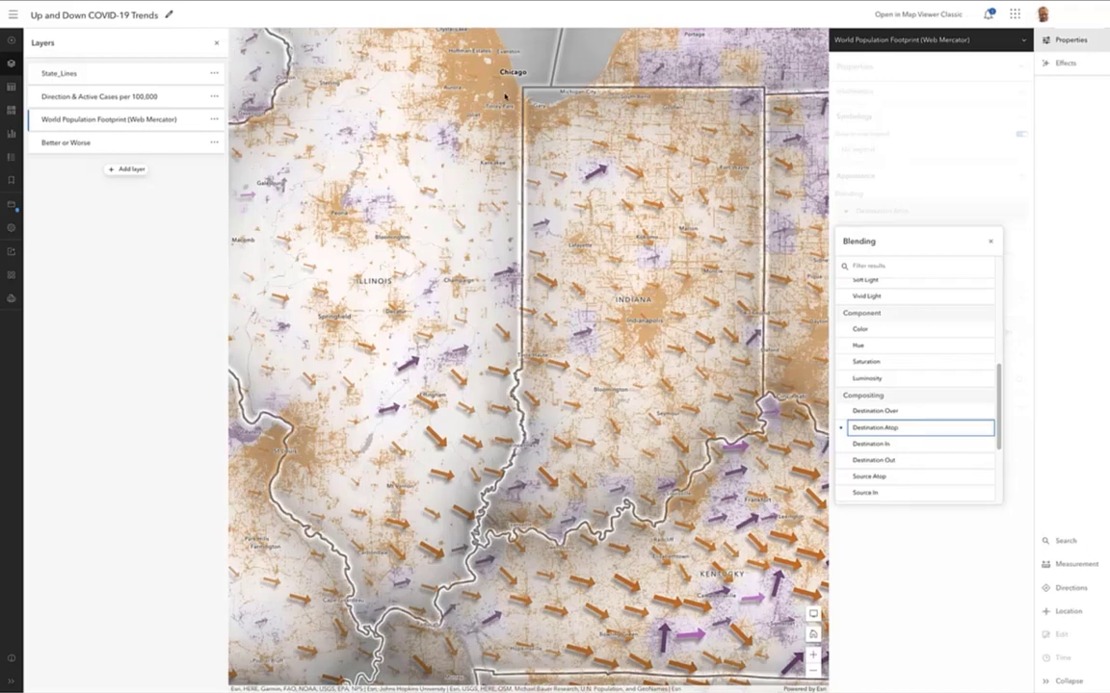
Select the Better or Worse layer and zoom in on the map
left_click(89, 144)
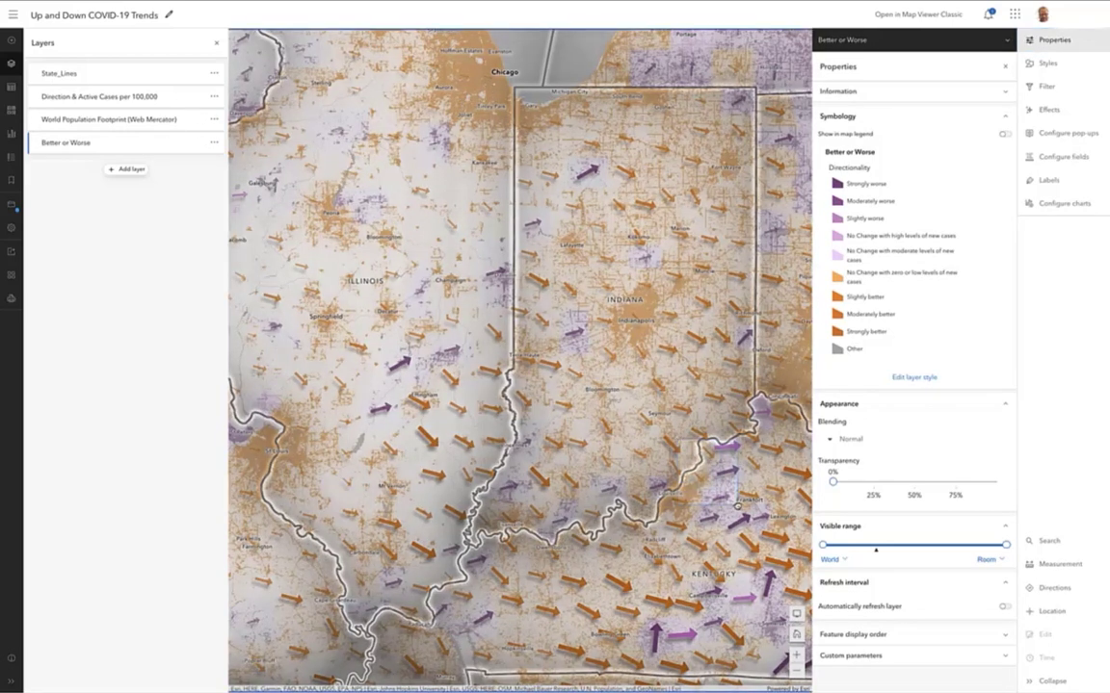
scroll(748, 486, "up", 1)
scroll(749, 508, "up", 4)
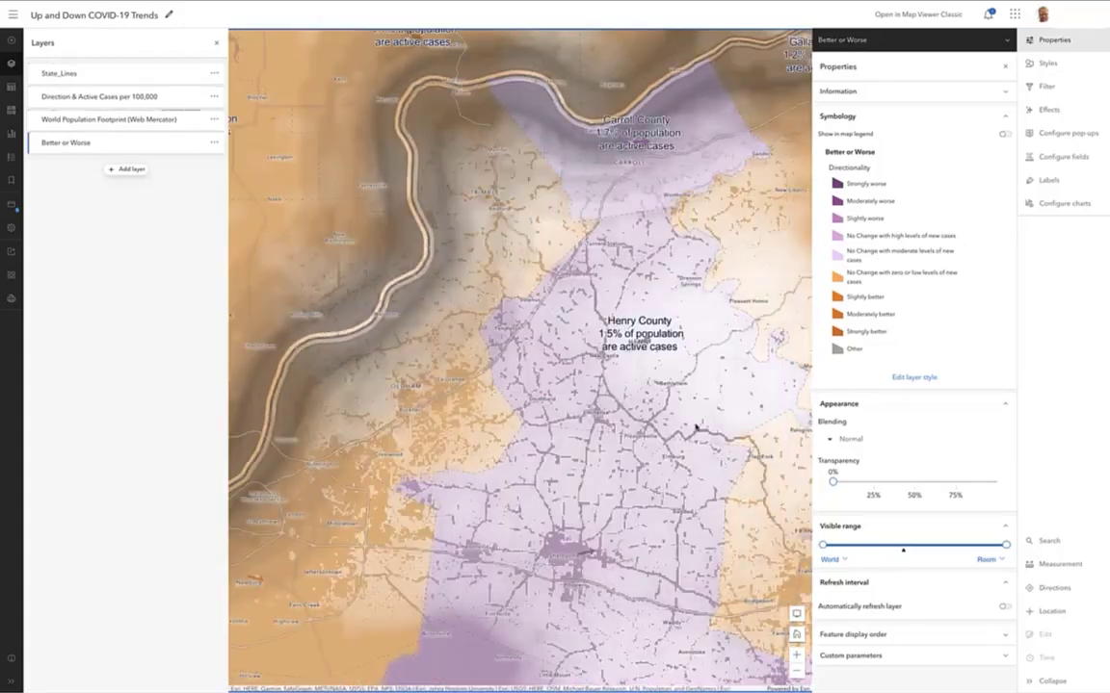